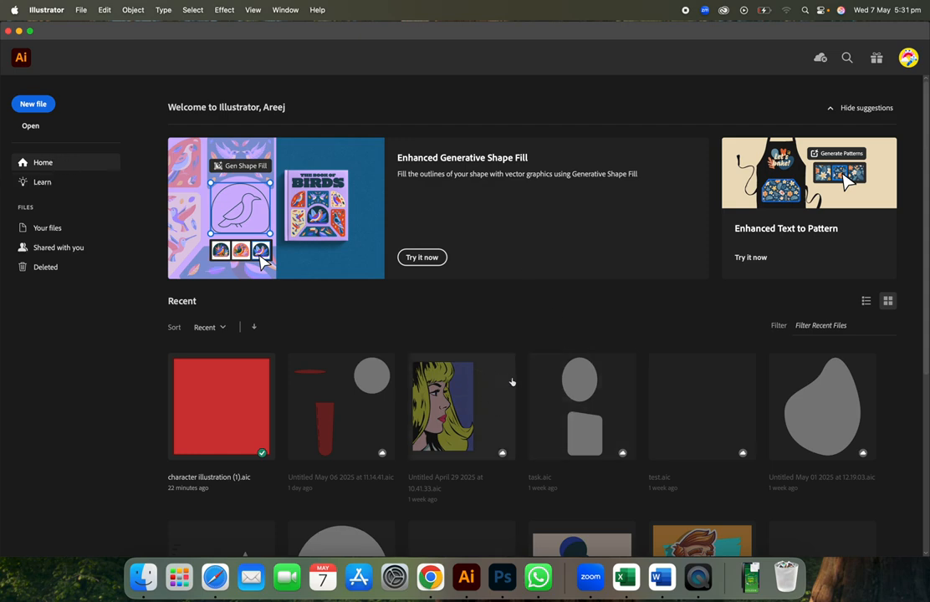
- Look through the recent files, Your files, Shared with you and Deleted sections, dismissing the cloud documents notice
{"action": "scroll", "coordinate": [513, 380], "scroll_direction": "down", "scroll_amount": 5}
{"action": "scroll", "coordinate": [513, 382], "scroll_direction": "up", "scroll_amount": 3}
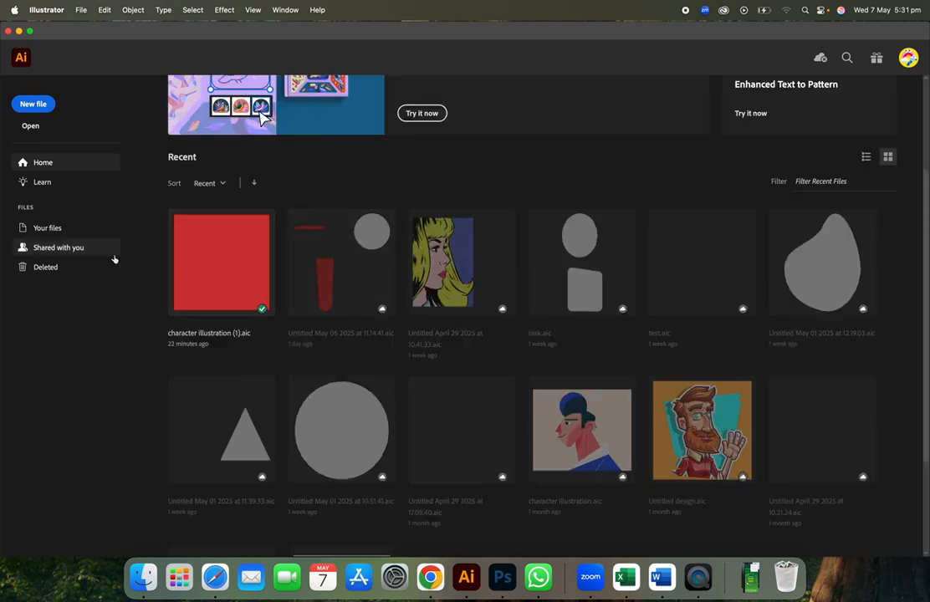
{"action": "left_click", "coordinate": [83, 235]}
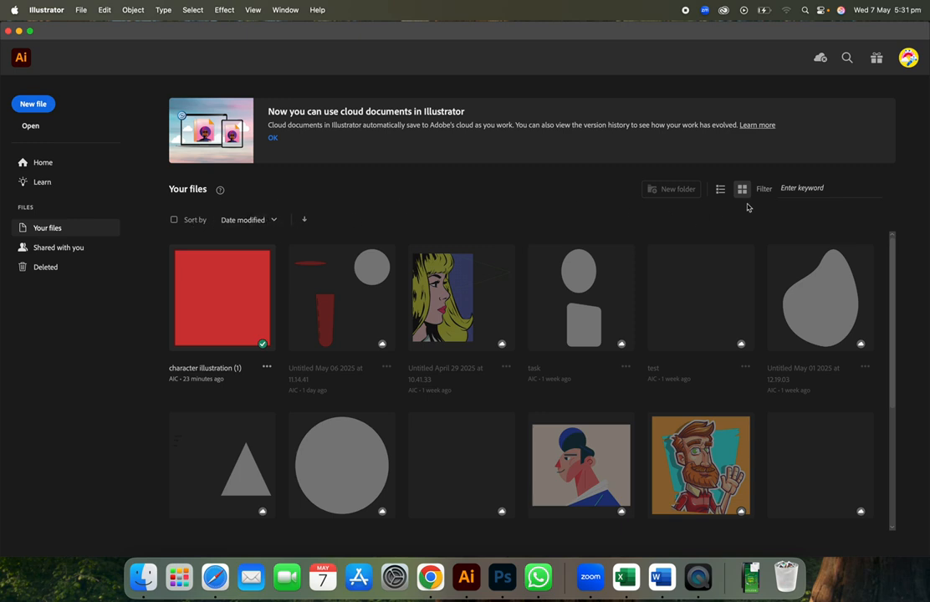
{"action": "left_click", "coordinate": [805, 183]}
{"action": "left_click", "coordinate": [273, 138]}
{"action": "scroll", "coordinate": [760, 213], "scroll_direction": "down", "scroll_amount": 3}
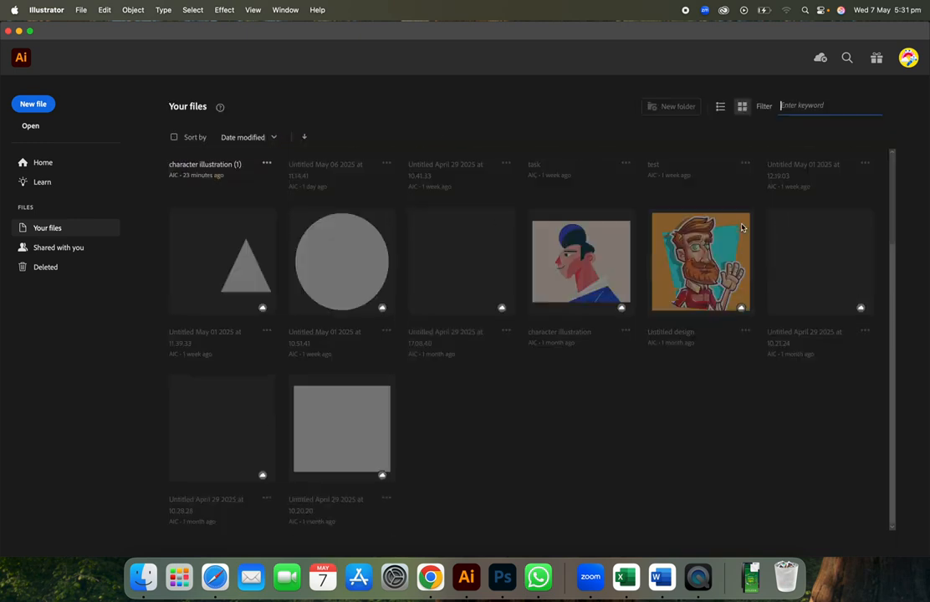
{"action": "scroll", "coordinate": [741, 228], "scroll_direction": "up", "scroll_amount": 3}
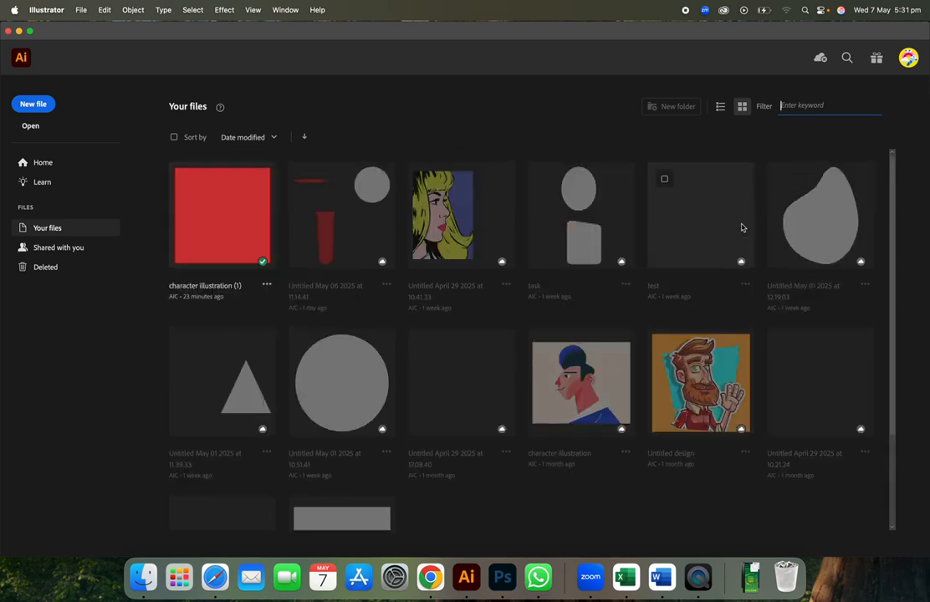
{"action": "left_click", "coordinate": [60, 250]}
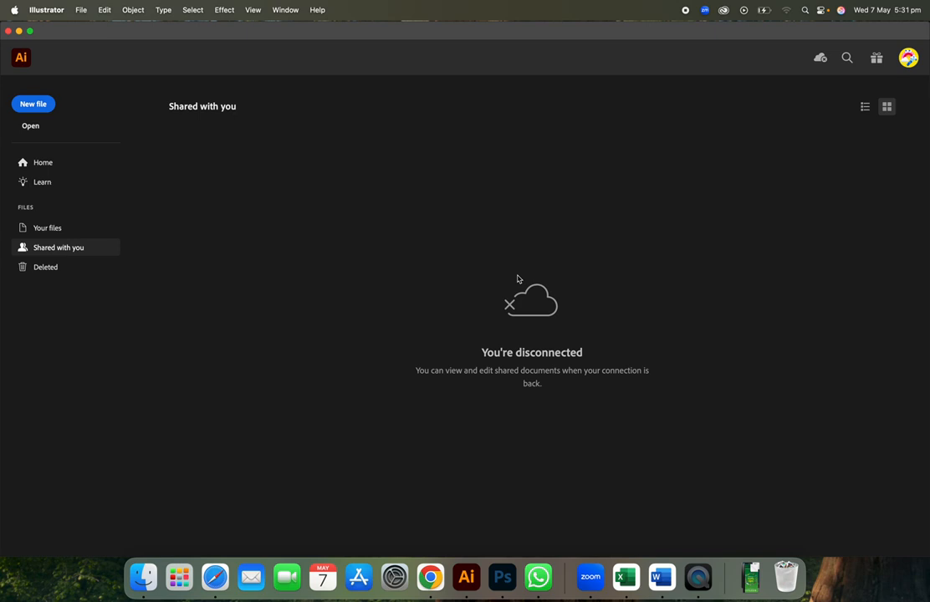
{"action": "left_click", "coordinate": [47, 272]}
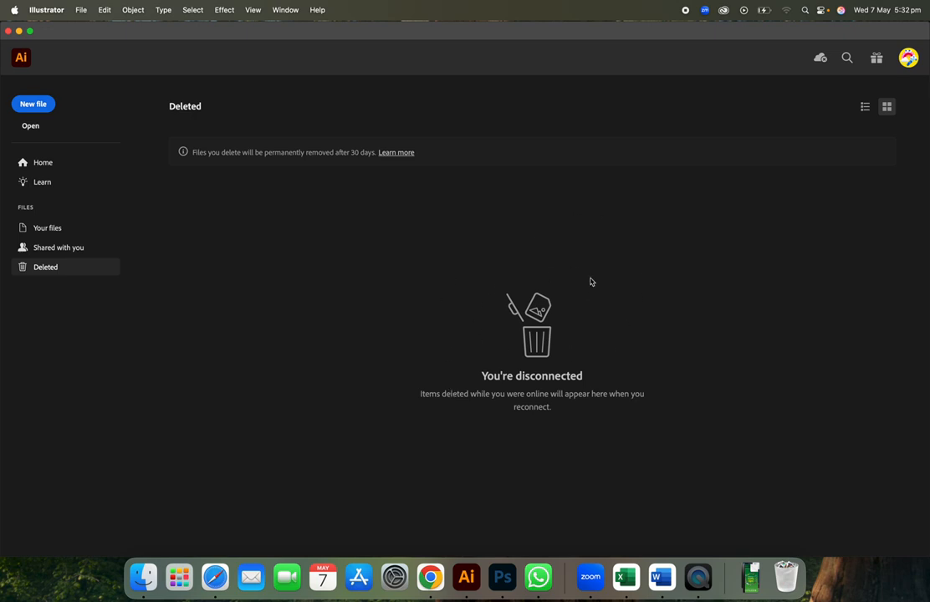
{"action": "left_click", "coordinate": [35, 127]}
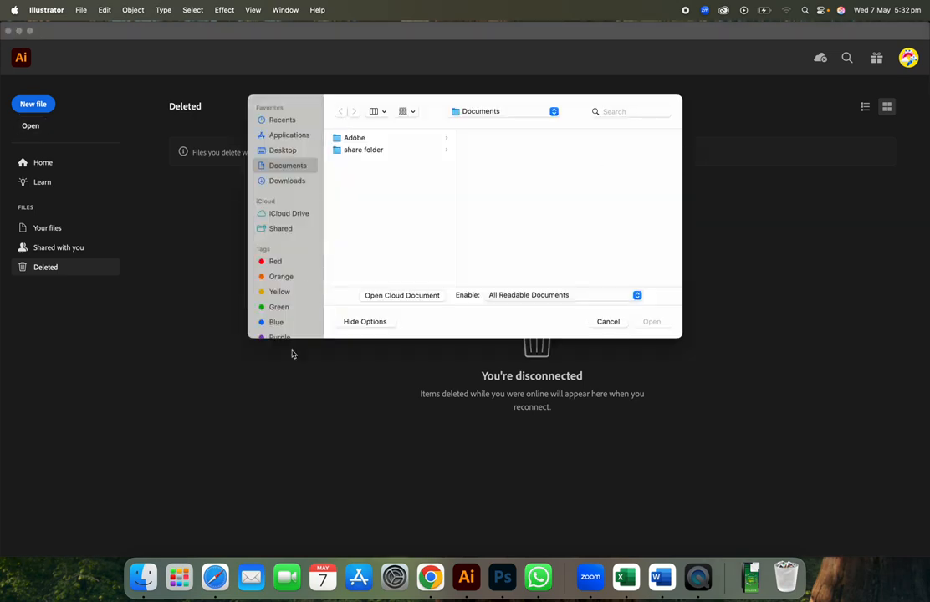
{"action": "left_click", "coordinate": [608, 322]}
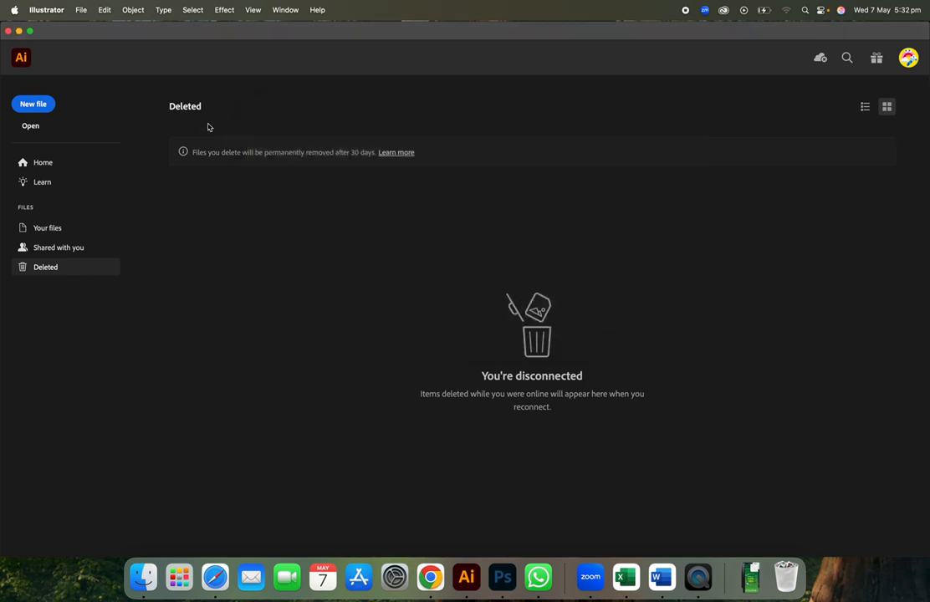
{"action": "left_click", "coordinate": [30, 125]}
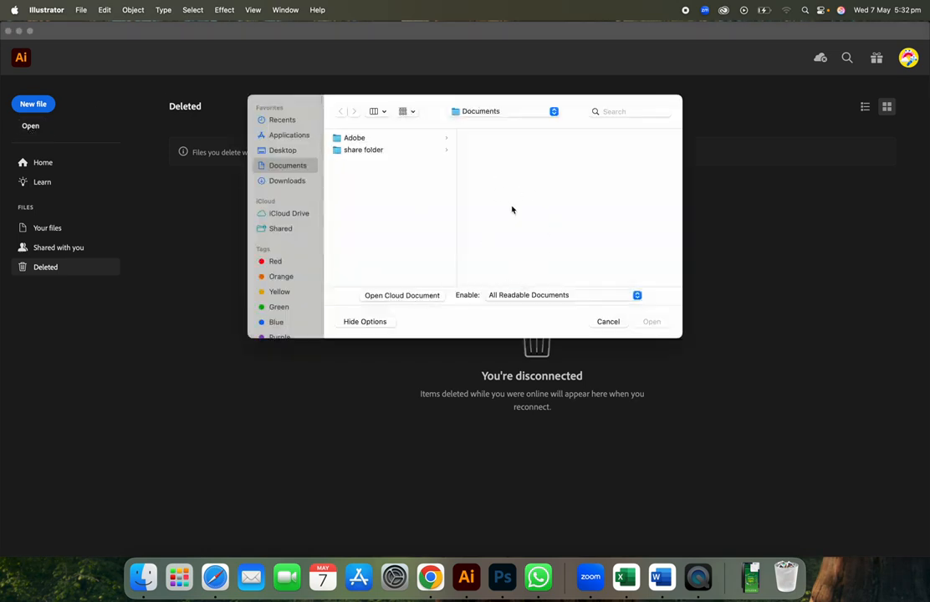
{"action": "left_click", "coordinate": [607, 322]}
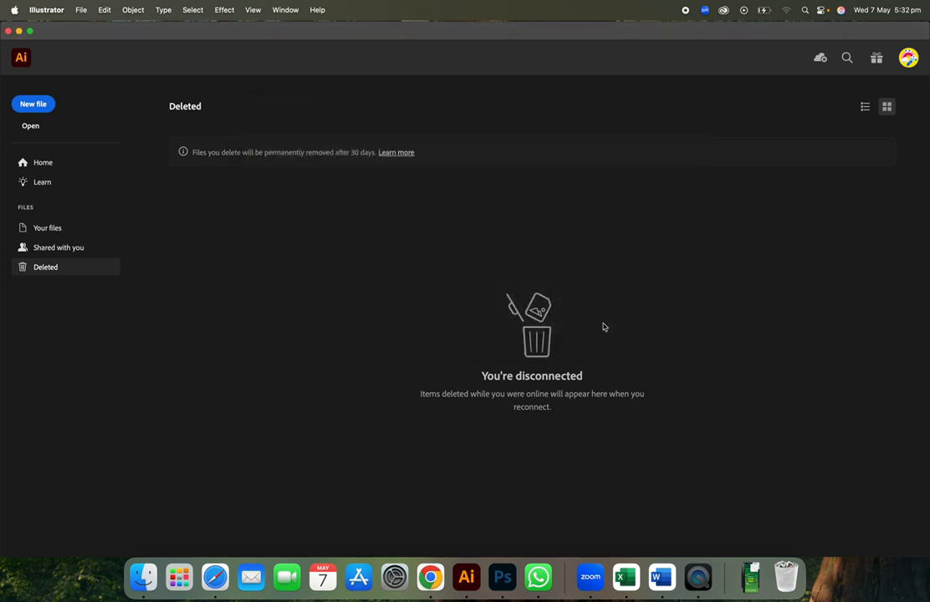
- Start setting up a new document and dismiss the introductory banner above the recent presets
{"action": "left_click", "coordinate": [40, 104]}
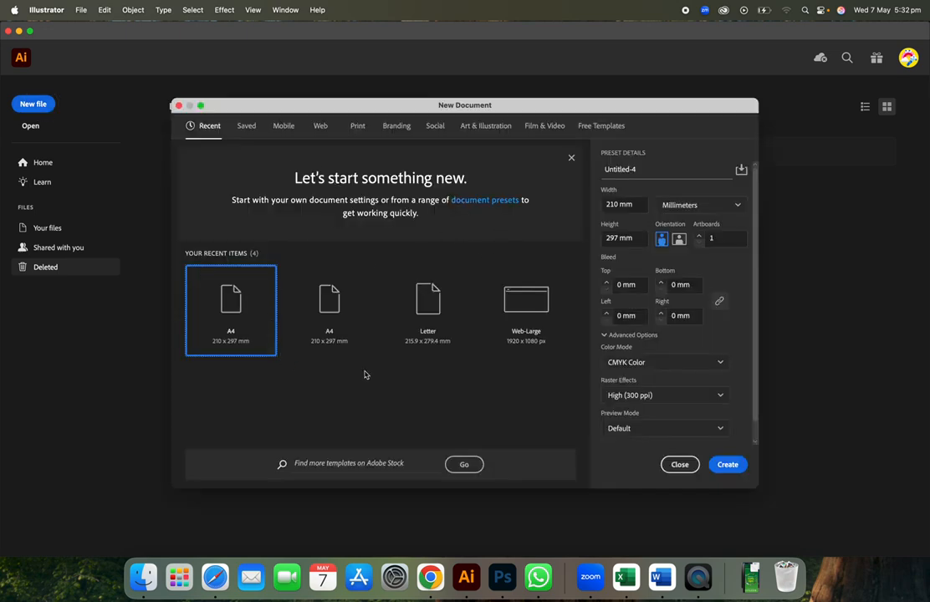
{"action": "left_click", "coordinate": [447, 399]}
{"action": "left_click", "coordinate": [571, 158]}
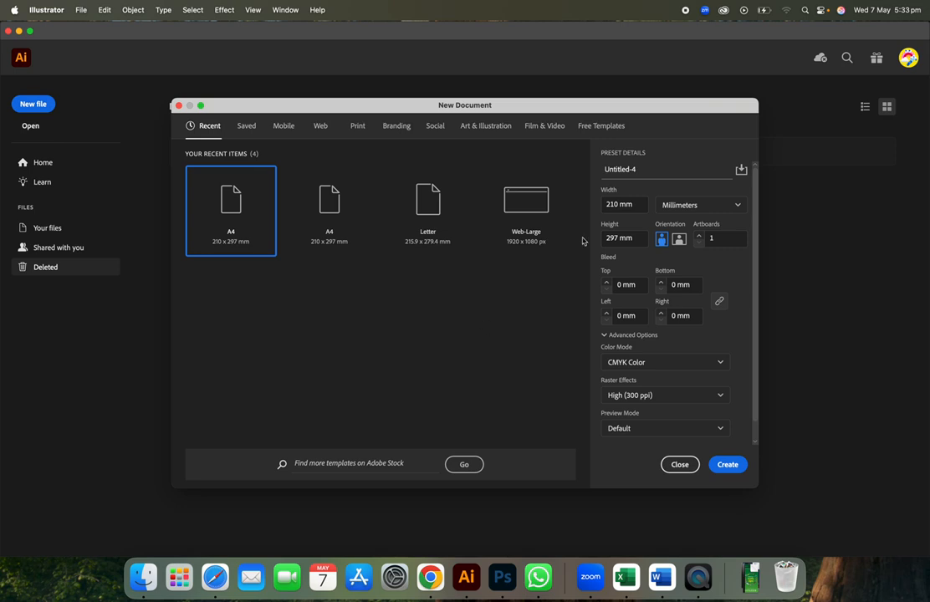
- Set the new document's width to 500 mm and its height to 700 mm
{"action": "left_click", "coordinate": [642, 204]}
{"action": "left_click_drag", "start_coordinate": [642, 204], "coordinate": [585, 191]}
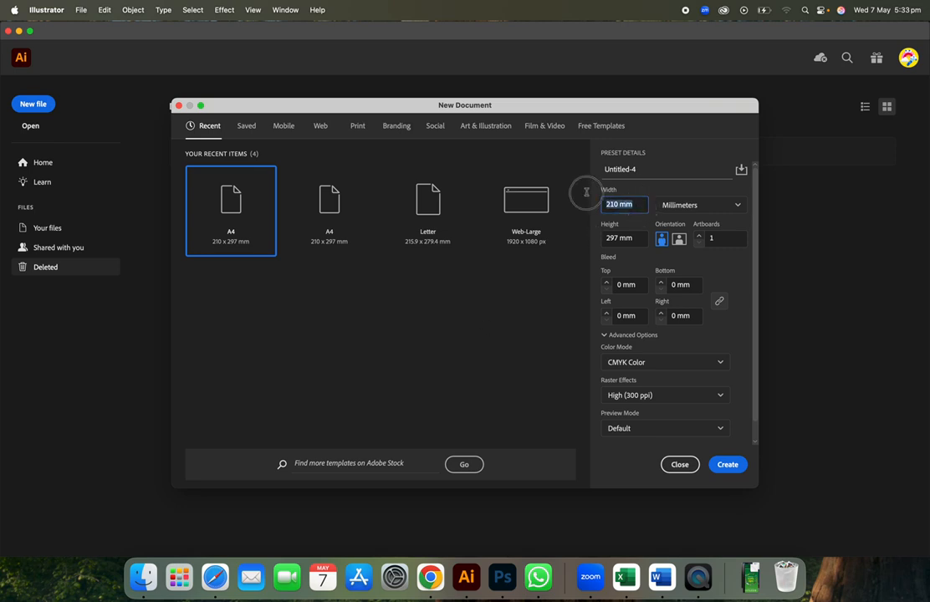
{"action": "type", "text": "500"}
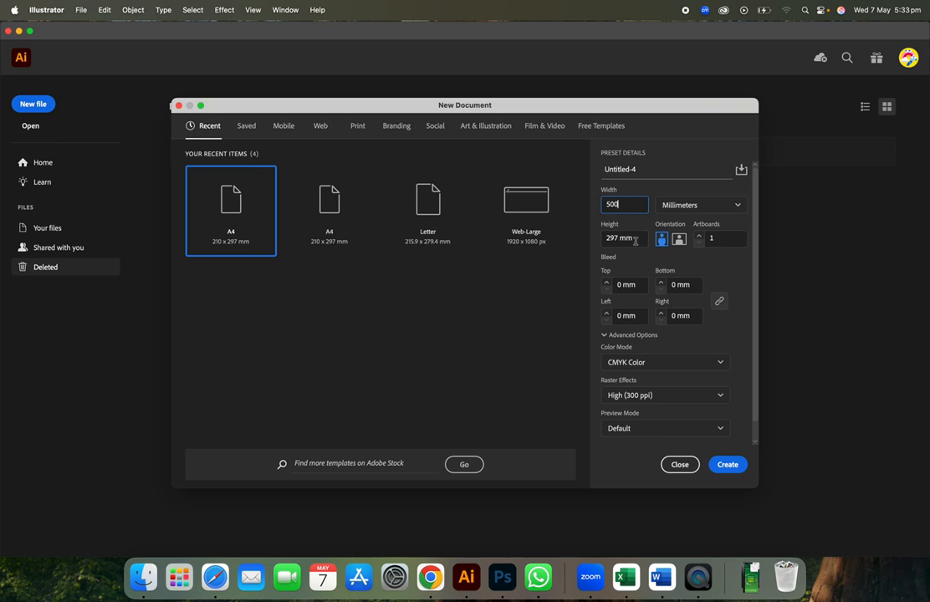
{"action": "left_click_drag", "start_coordinate": [638, 241], "coordinate": [587, 241]}
{"action": "type", "text": "700"}
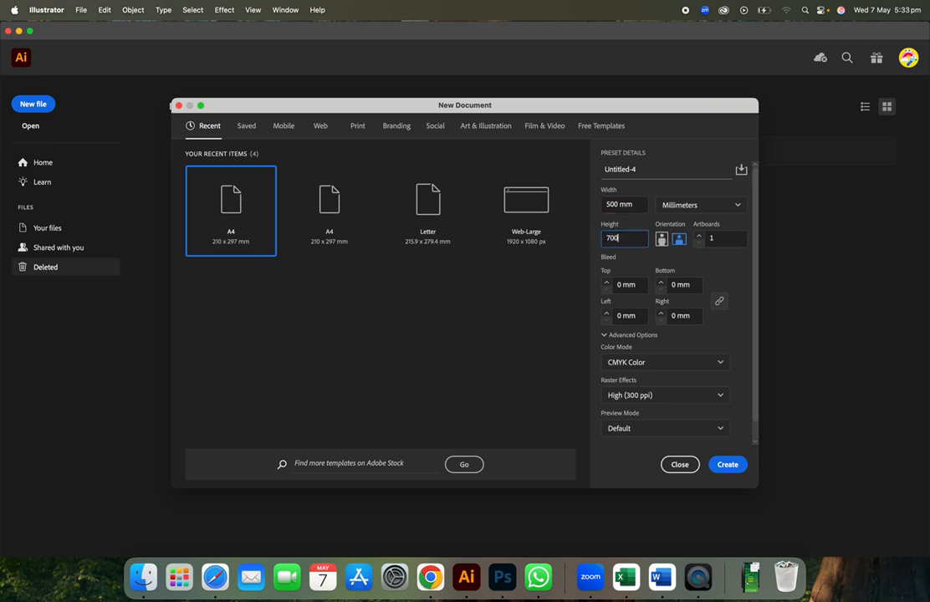
- Change the new document's units to pixels and set its size to 500 px wide by 700 px high
{"action": "left_click", "coordinate": [736, 206]}
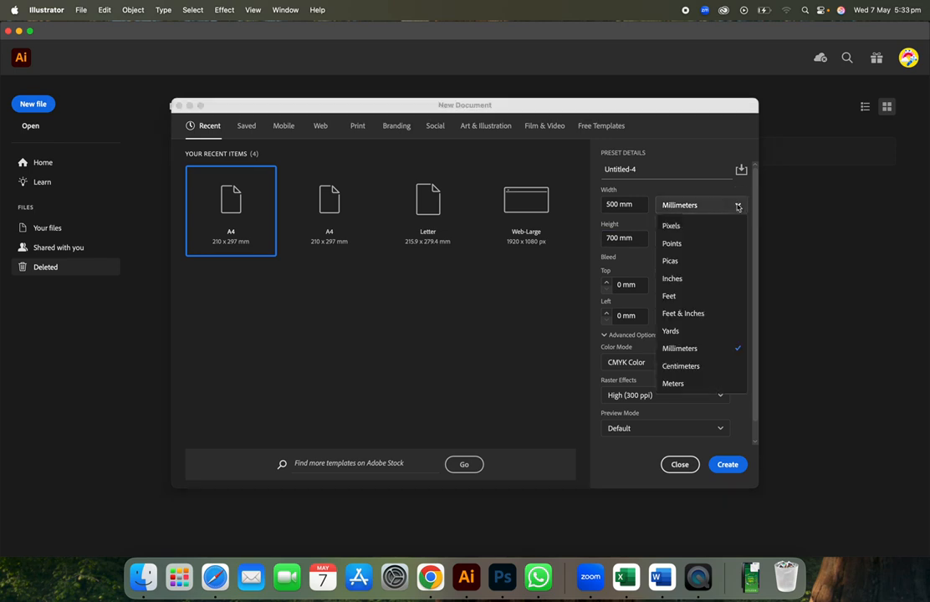
{"action": "left_click", "coordinate": [699, 226]}
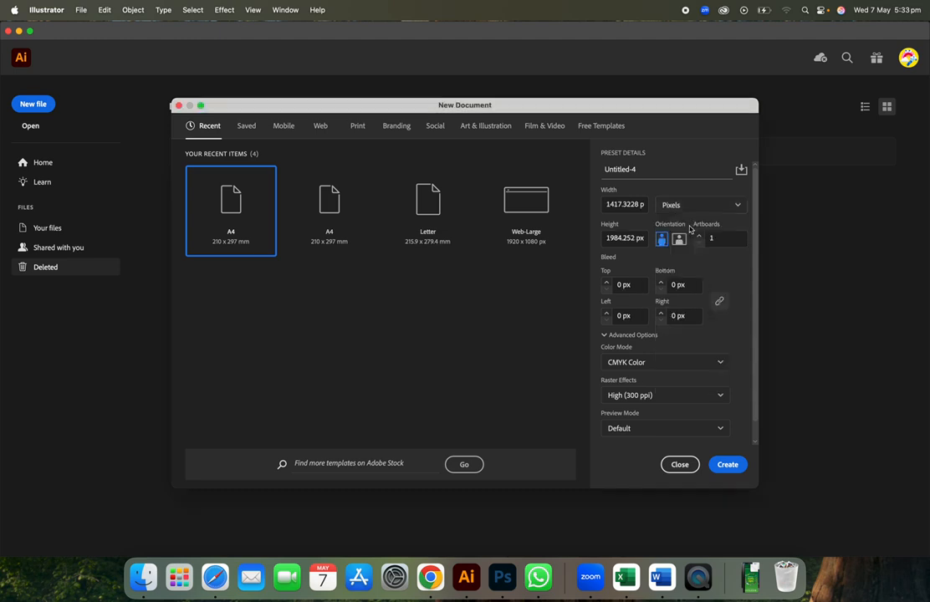
{"action": "left_click", "coordinate": [643, 204]}
{"action": "double_click", "coordinate": [643, 204]}
{"action": "type", "text": "500"}
{"action": "key", "text": "Right"}
{"action": "left_click", "coordinate": [632, 242]}
{"action": "double_click", "coordinate": [633, 241]}
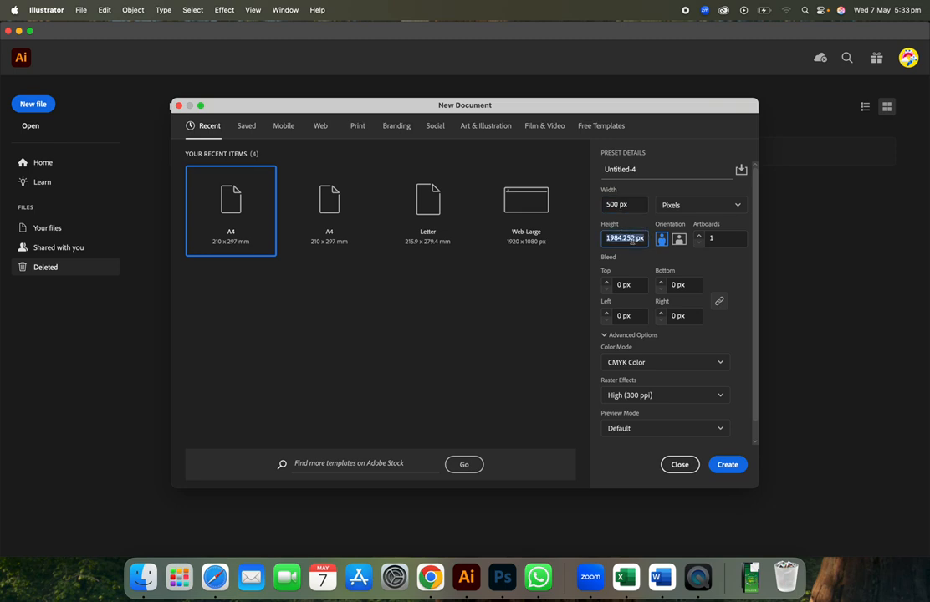
{"action": "type", "text": "700"}
- Replace the default document name with "selection tool"
{"action": "left_click", "coordinate": [637, 169]}
{"action": "key", "text": "BackSpace"}
{"action": "key", "text": "BackSpace"}
{"action": "key", "text": "BackSpace"}
{"action": "key", "text": "BackSpace"}
{"action": "key", "text": "BackSpace"}
{"action": "key", "text": "BackSpace"}
{"action": "key", "text": "BackSpace"}
{"action": "key", "text": "BackSpace"}
{"action": "key", "text": "BackSpace"}
{"action": "key", "text": "BackSpace"}
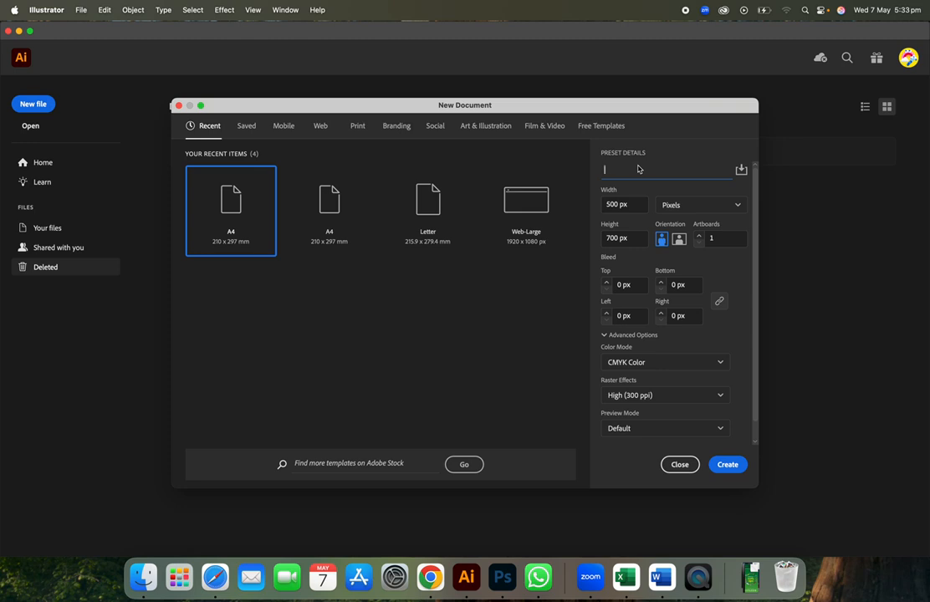
{"action": "type", "text": "selecetion tool"}
{"action": "key", "text": "Left"}
{"action": "key", "text": "Left"}
{"action": "key", "text": "Left"}
{"action": "key", "text": "Left"}
{"action": "key", "text": "Left"}
{"action": "key", "text": "Left"}
{"action": "key", "text": "Left"}
{"action": "key", "text": "Left"}
{"action": "key", "text": "Left"}
{"action": "key", "text": "BackSpace"}
{"action": "key", "text": "BackSpace"}
- Set the new document's number of artboards to 4
{"action": "left_click", "coordinate": [721, 241]}
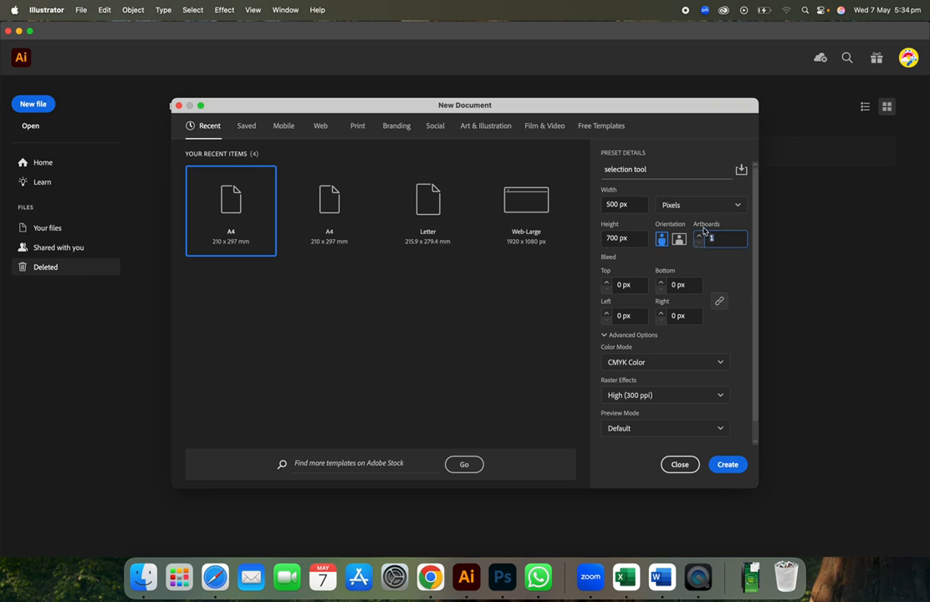
{"action": "left_click", "coordinate": [715, 266]}
{"action": "left_click", "coordinate": [719, 243]}
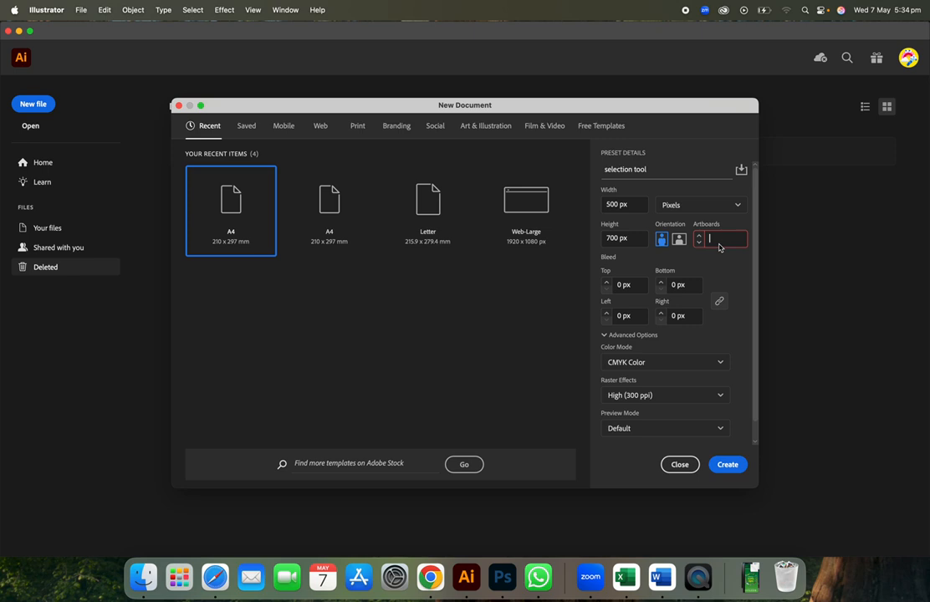
{"action": "type", "text": "4"}
{"action": "left_click", "coordinate": [722, 261]}
- Switch the new document's color mode to RGB Color and return it to CMYK Color
{"action": "left_click", "coordinate": [664, 361]}
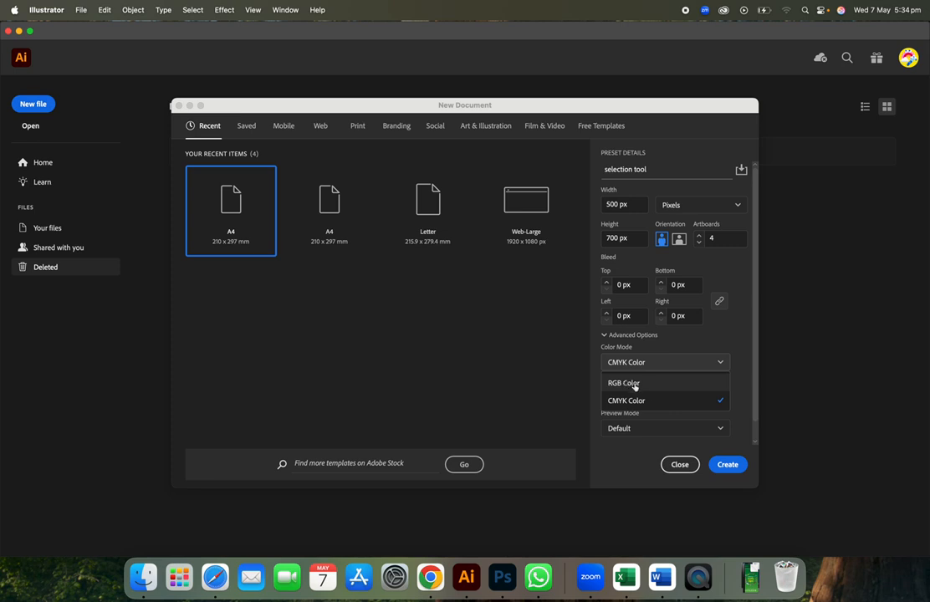
{"action": "left_click", "coordinate": [625, 383]}
{"action": "left_click", "coordinate": [666, 363]}
{"action": "left_click", "coordinate": [677, 403]}
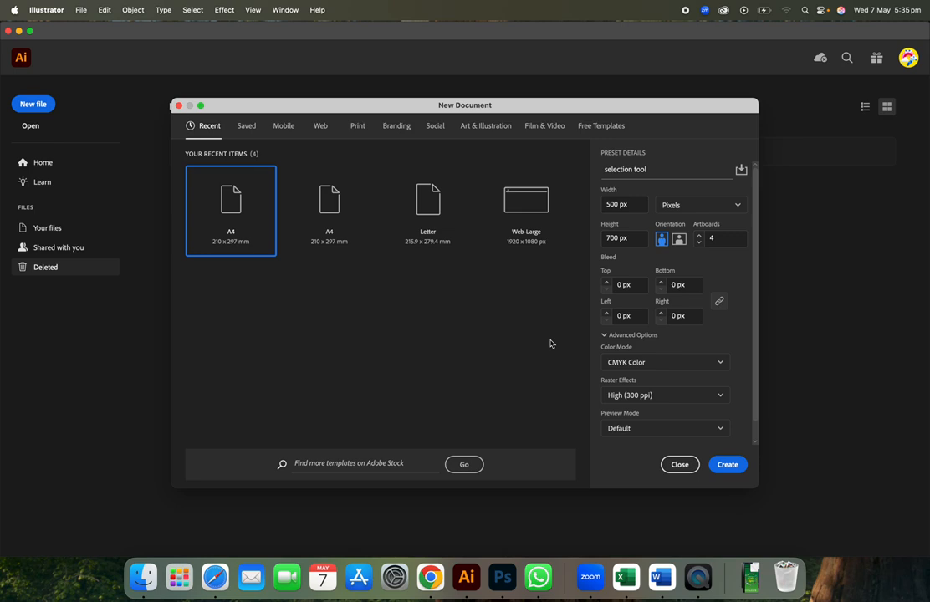
- Choose High (300 ppi) raster effects and the Default preview mode, and create the document
{"action": "left_click", "coordinate": [667, 393]}
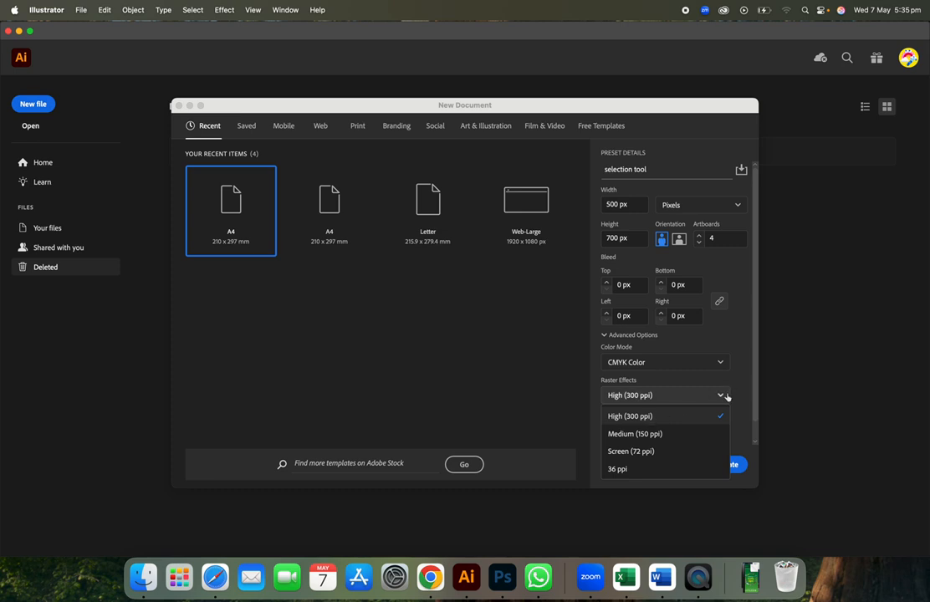
{"action": "left_click", "coordinate": [641, 422]}
{"action": "left_click", "coordinate": [672, 433]}
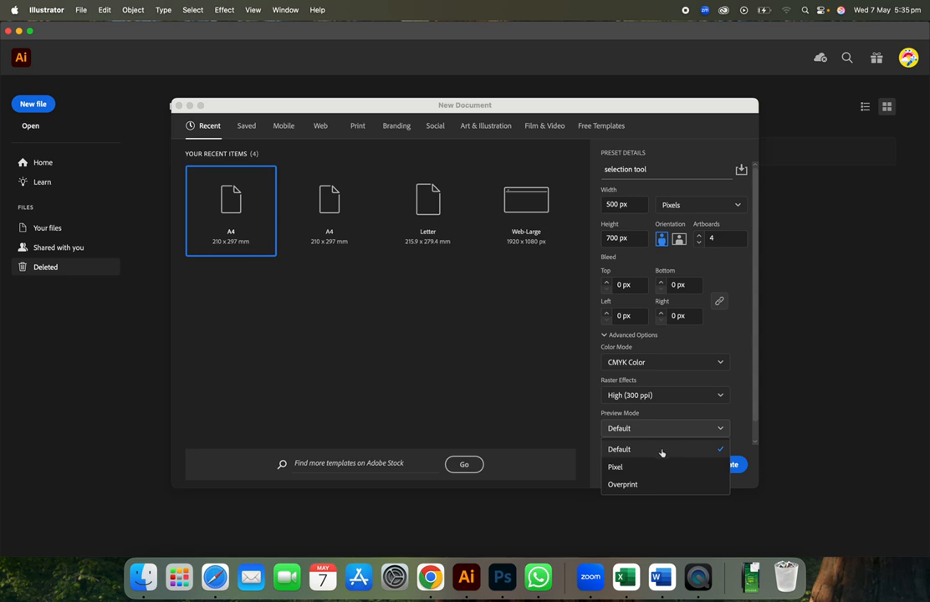
{"action": "left_click", "coordinate": [661, 453]}
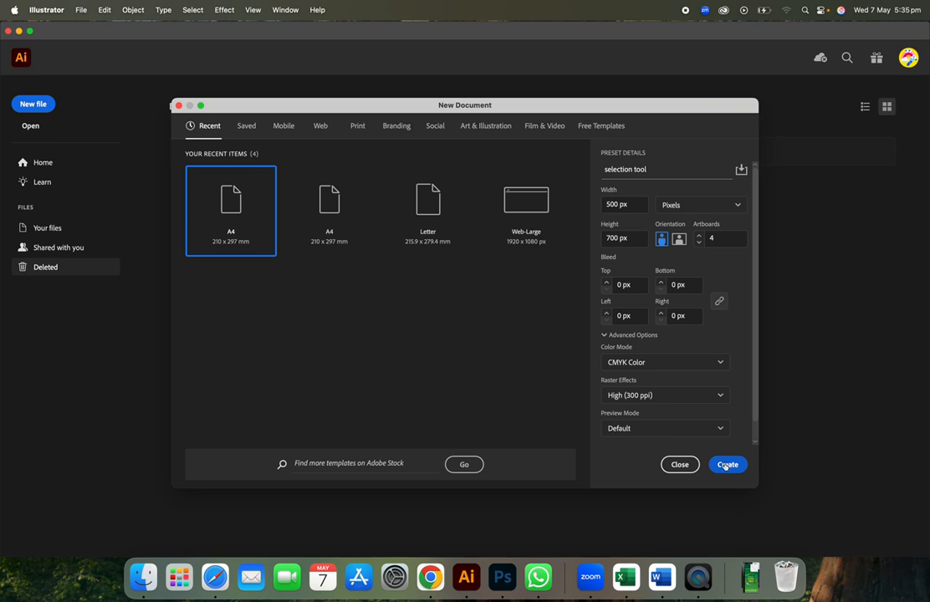
{"action": "left_click", "coordinate": [728, 464]}
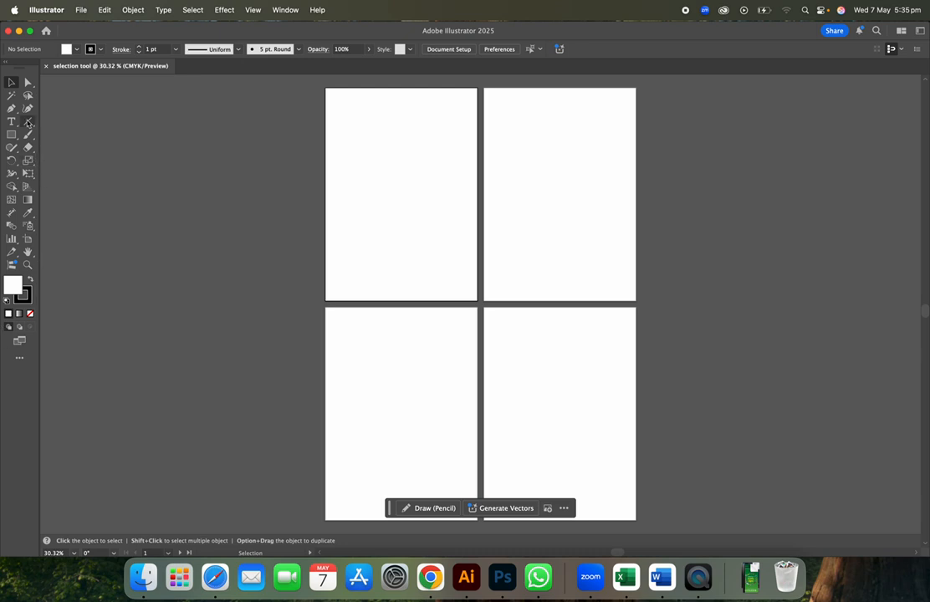
- Undock the tools into a floating panel and switch the workspace to Automation
{"action": "left_click_drag", "start_coordinate": [20, 61], "coordinate": [16, 85]}
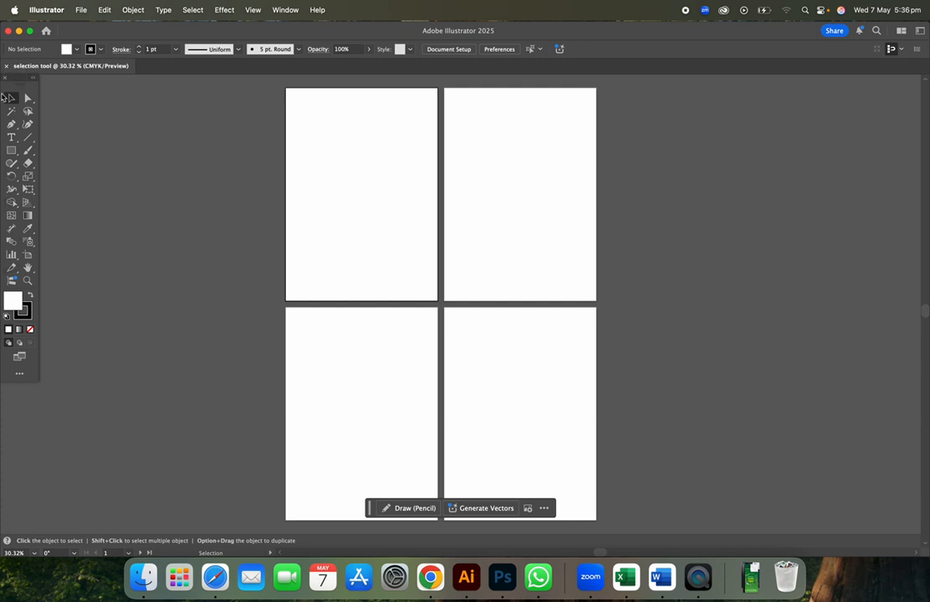
{"action": "left_click", "coordinate": [917, 50]}
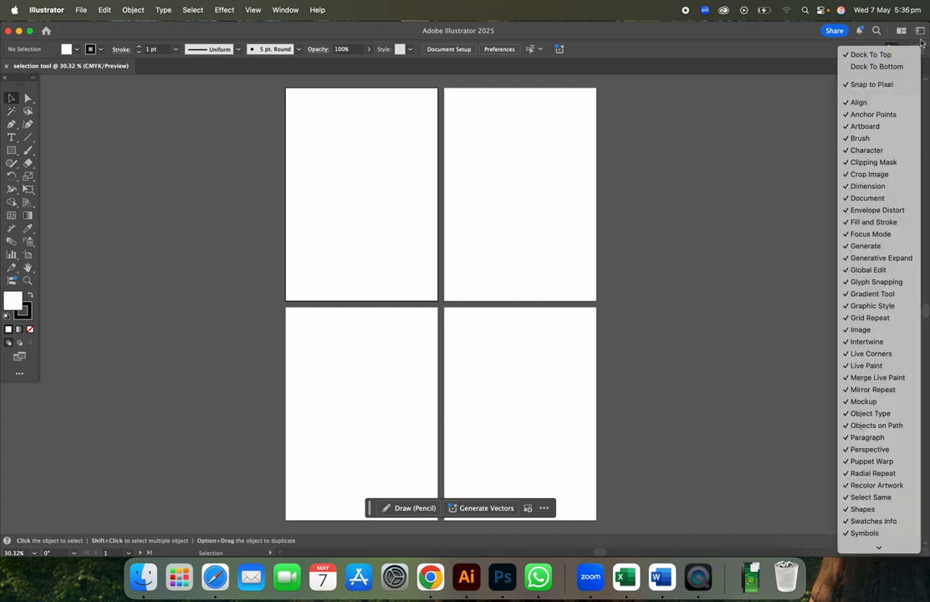
{"action": "left_click", "coordinate": [920, 38]}
{"action": "left_click", "coordinate": [900, 31]}
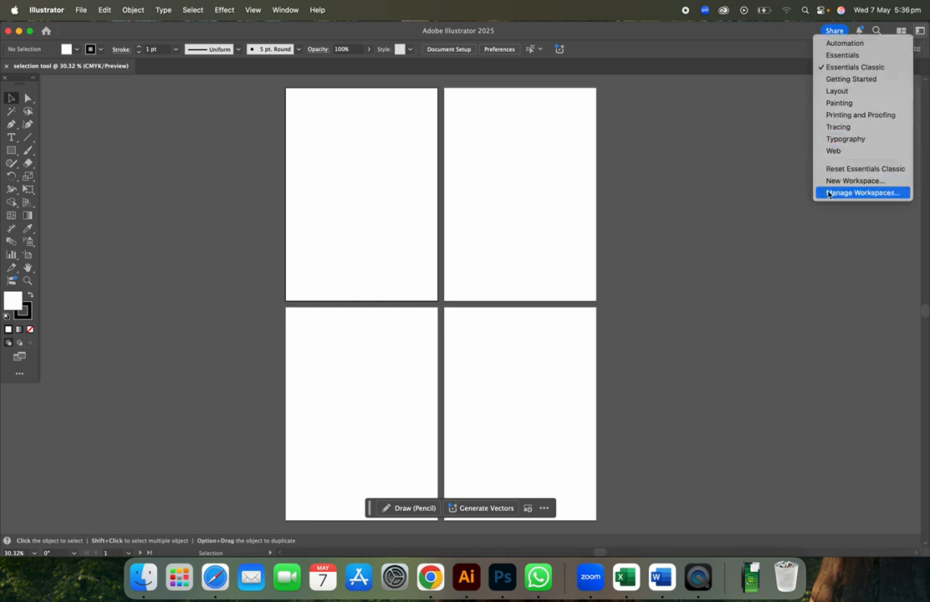
{"action": "left_click", "coordinate": [868, 47]}
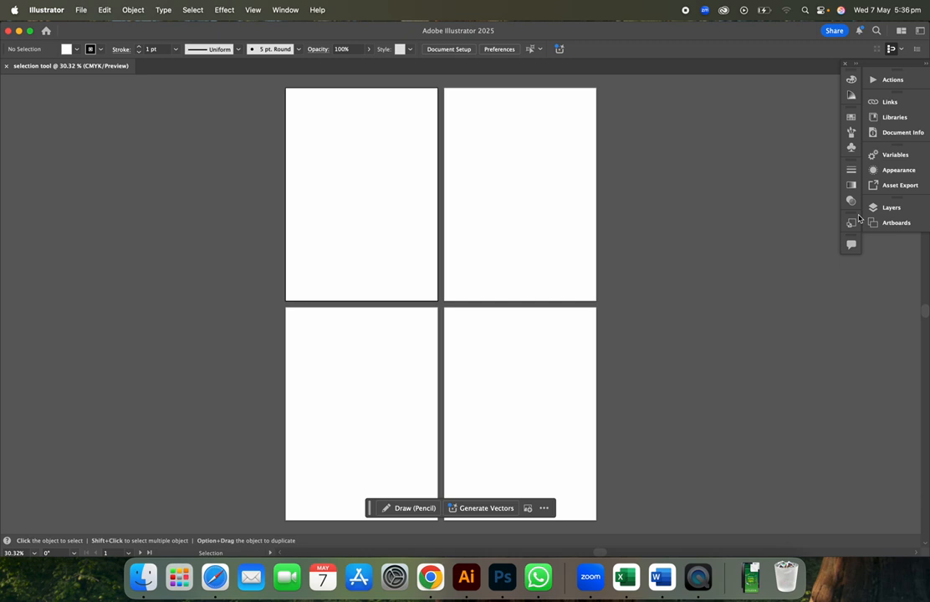
- Switch the workspace to Essentials
{"action": "left_click", "coordinate": [916, 49]}
{"action": "left_click", "coordinate": [917, 48]}
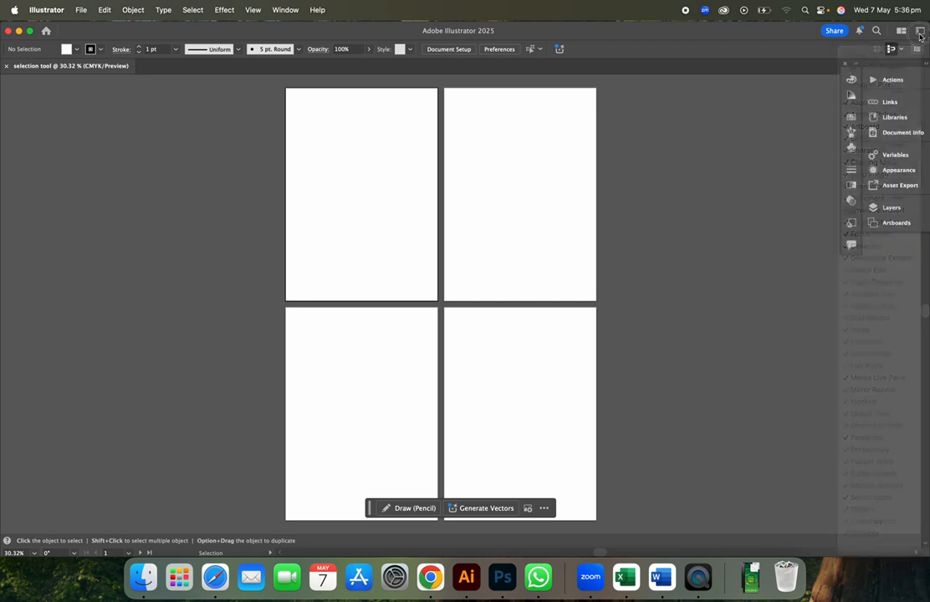
{"action": "left_click", "coordinate": [920, 34]}
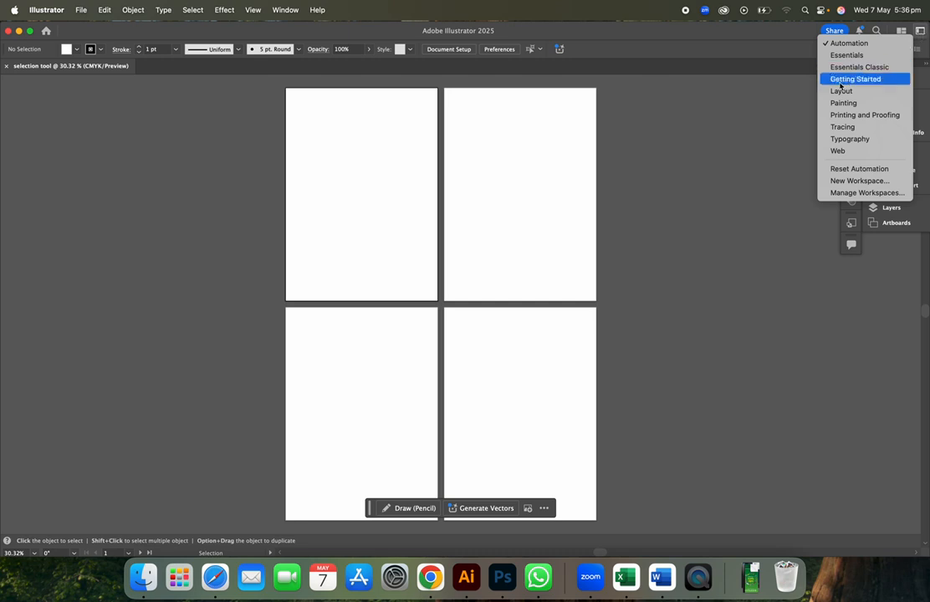
{"action": "left_click", "coordinate": [855, 59]}
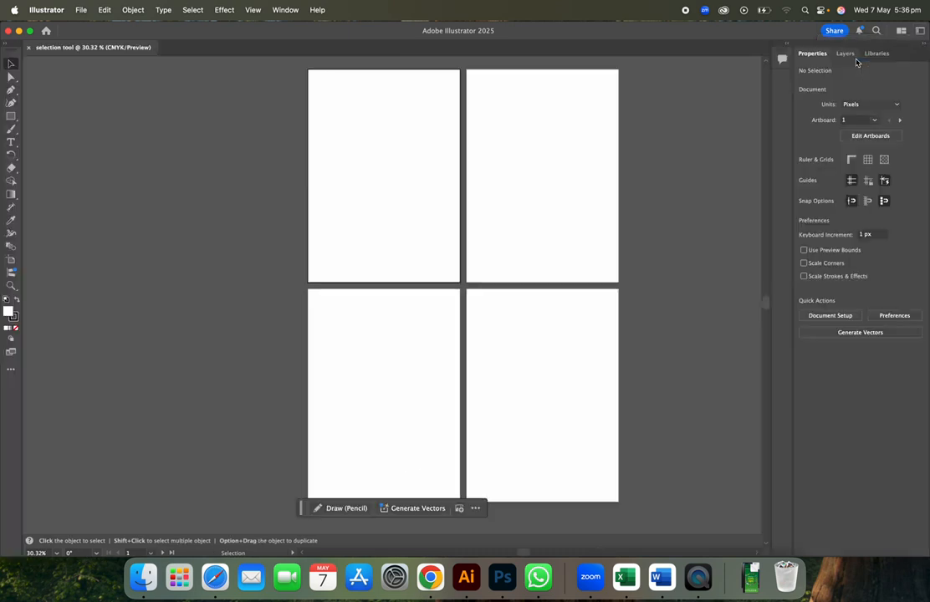
- Switch the workspace to Essentials Classic and on to Getting Started
{"action": "left_click", "coordinate": [902, 31]}
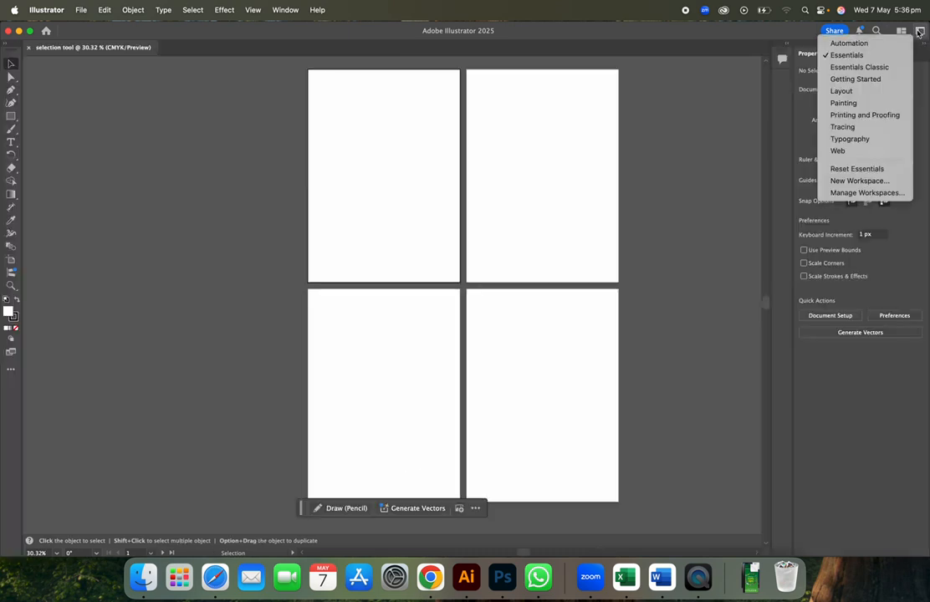
{"action": "left_click", "coordinate": [873, 67]}
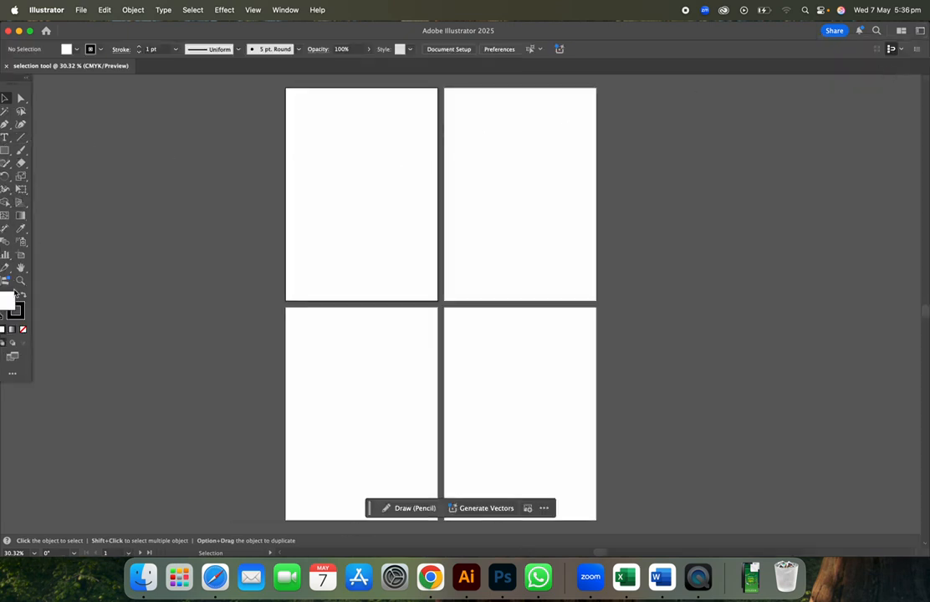
{"action": "left_click", "coordinate": [901, 30]}
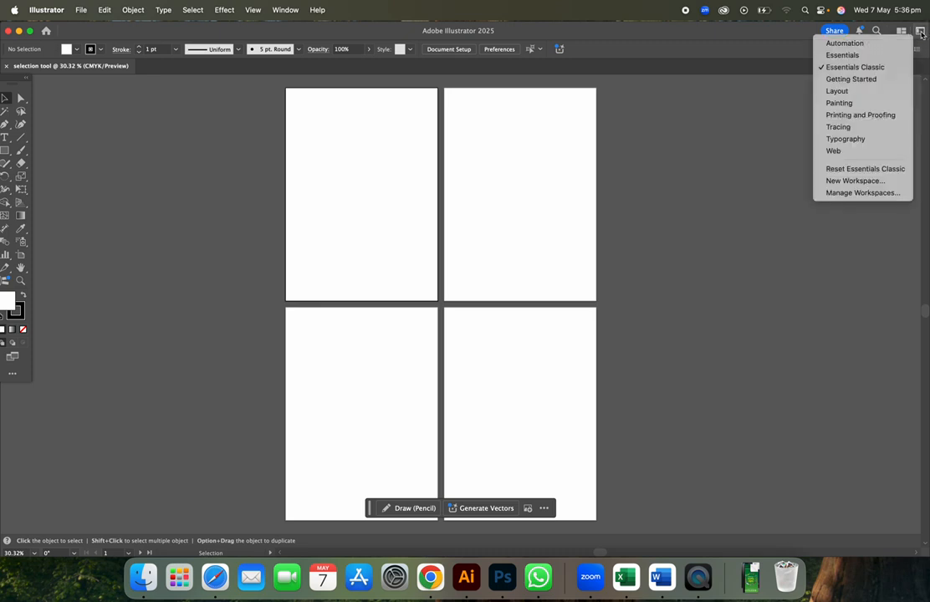
{"action": "left_click", "coordinate": [875, 79]}
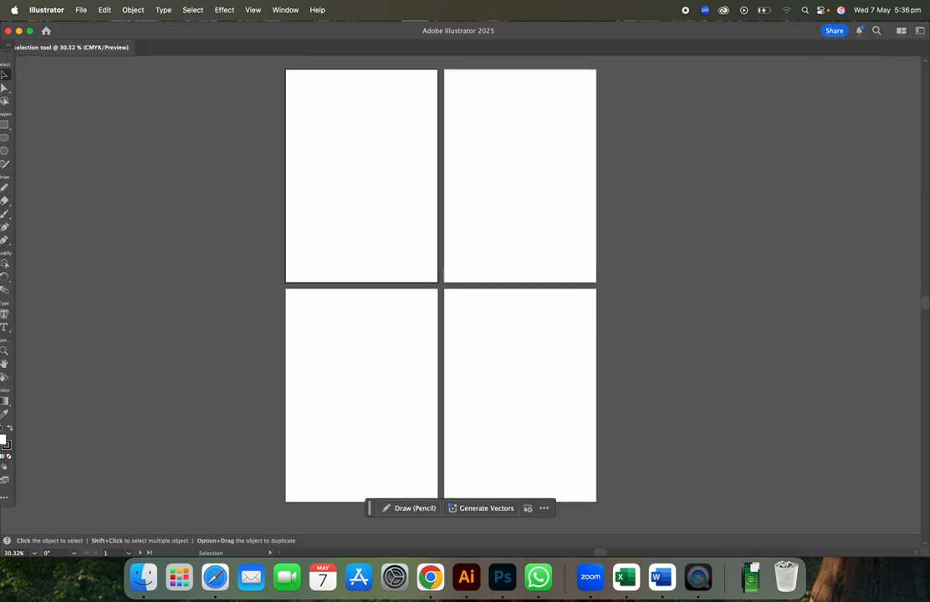
- Switch the workspace to Layout and on to Typography
{"action": "left_click", "coordinate": [901, 30]}
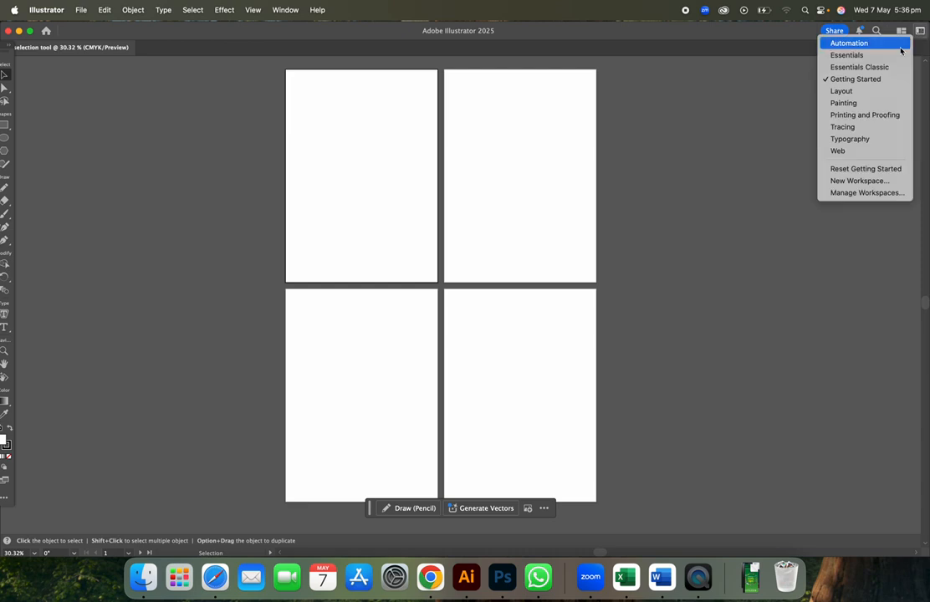
{"action": "left_click", "coordinate": [872, 91]}
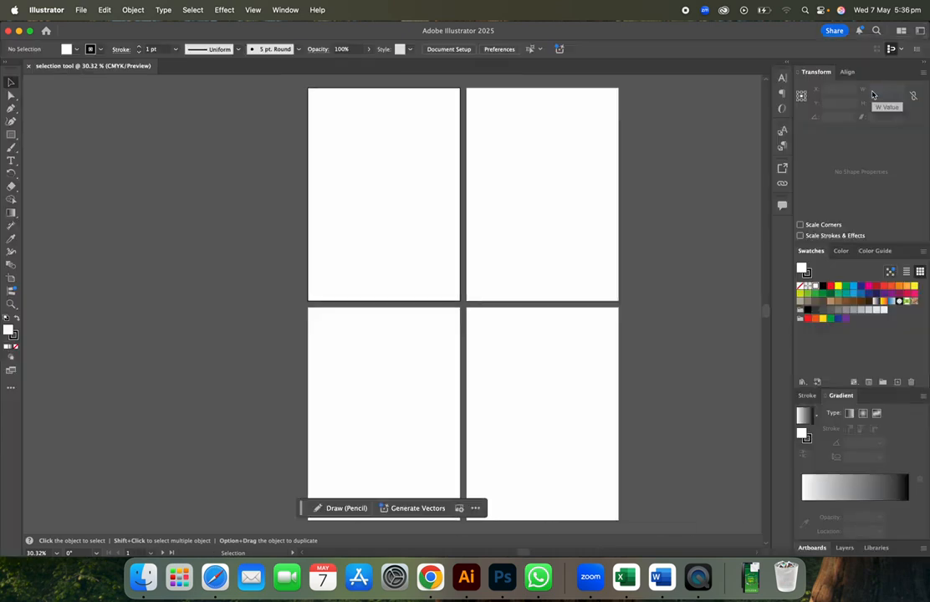
{"action": "left_click", "coordinate": [901, 30]}
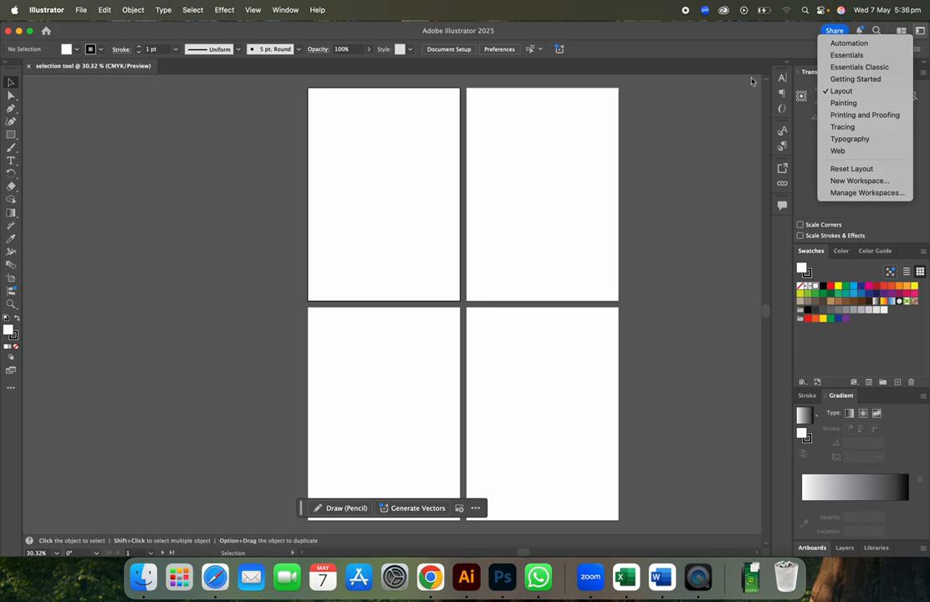
{"action": "left_click", "coordinate": [834, 140]}
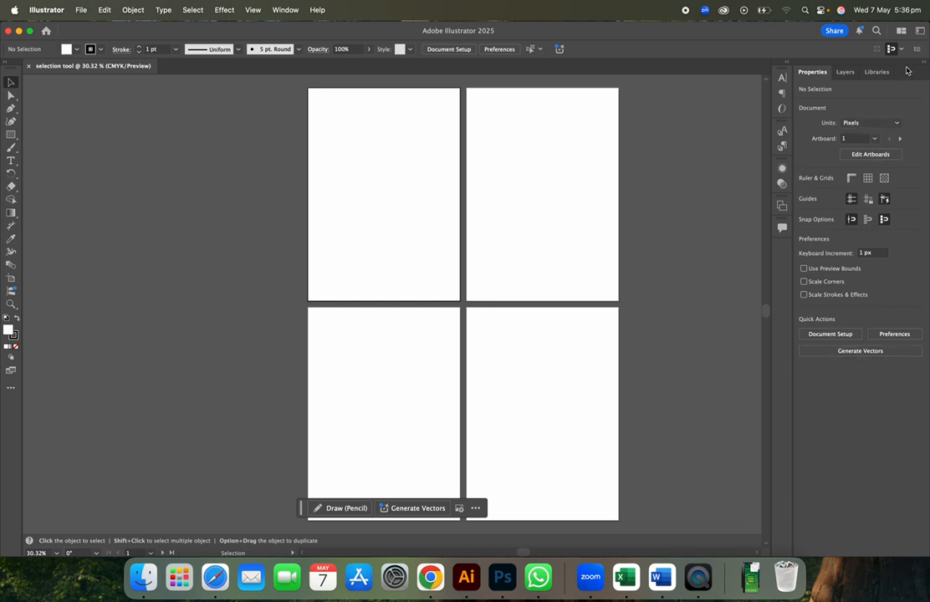
- Switch the workspace to Web and return it to Layout
{"action": "left_click", "coordinate": [921, 36]}
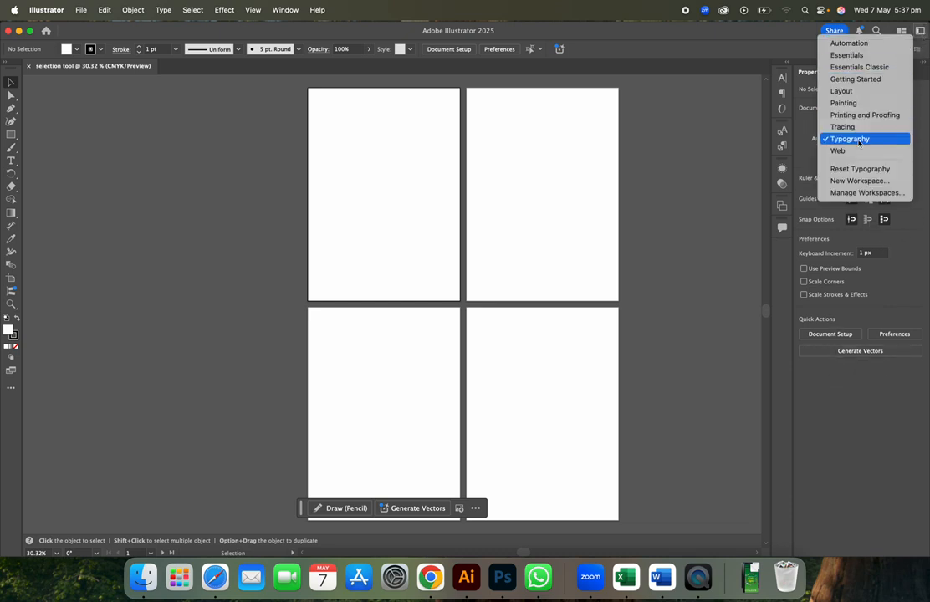
{"action": "left_click", "coordinate": [803, 150]}
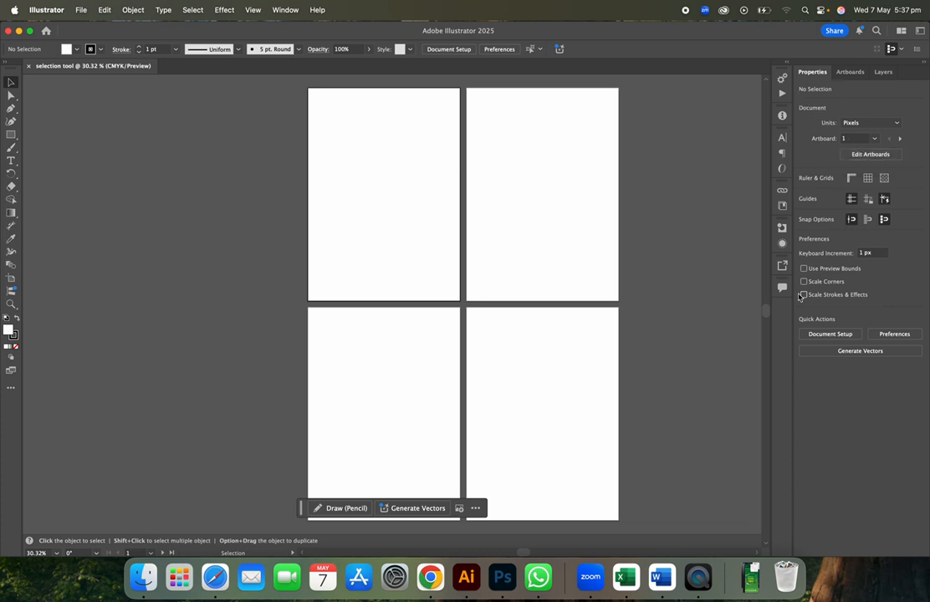
{"action": "left_click", "coordinate": [922, 34]}
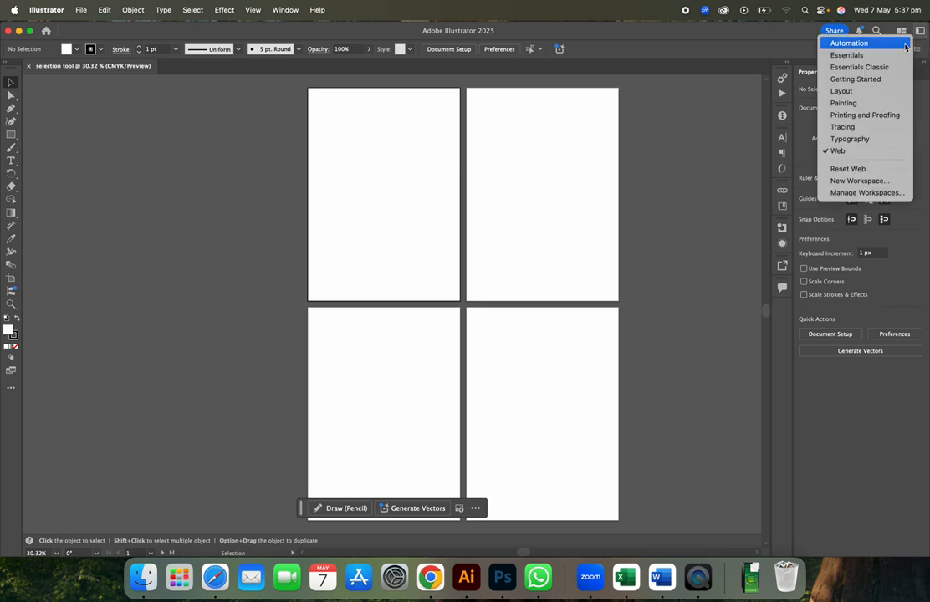
{"action": "left_click", "coordinate": [861, 92]}
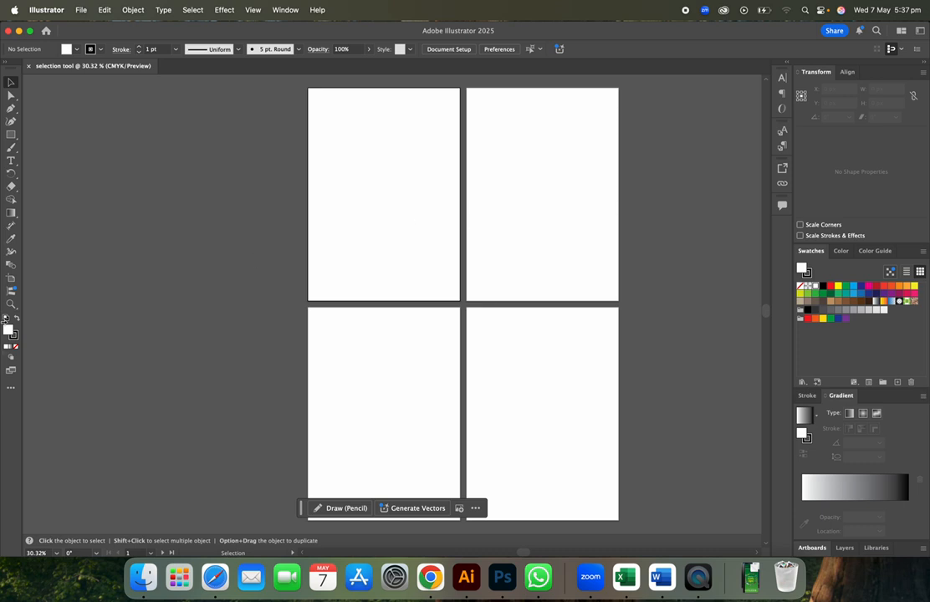
- Delete Artboard 2, Artboard 1 and Artboard 3 with the Artboard tool, keeping only Artboard 4, and return to the Selection tool
{"action": "left_click", "coordinate": [11, 282]}
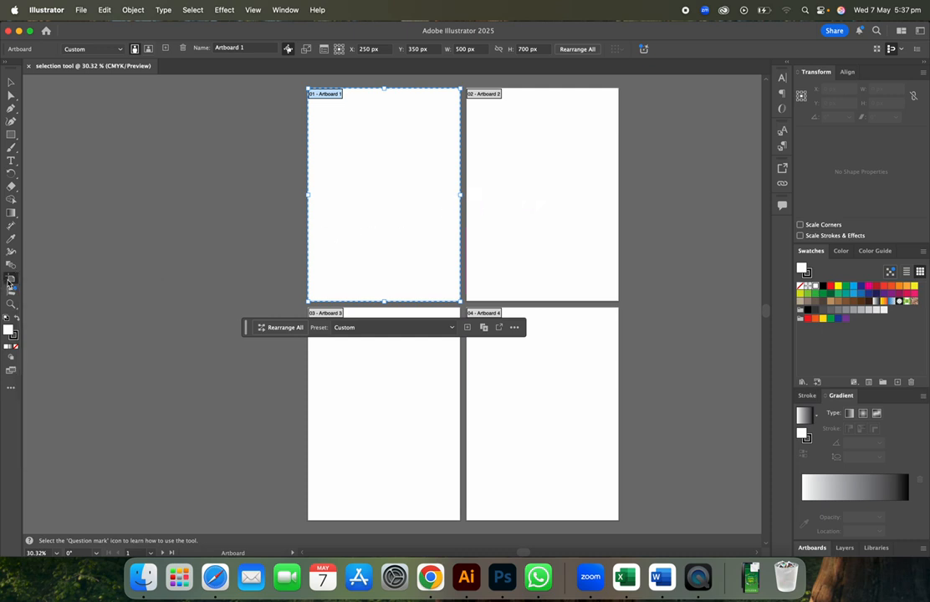
{"action": "left_click", "coordinate": [526, 186]}
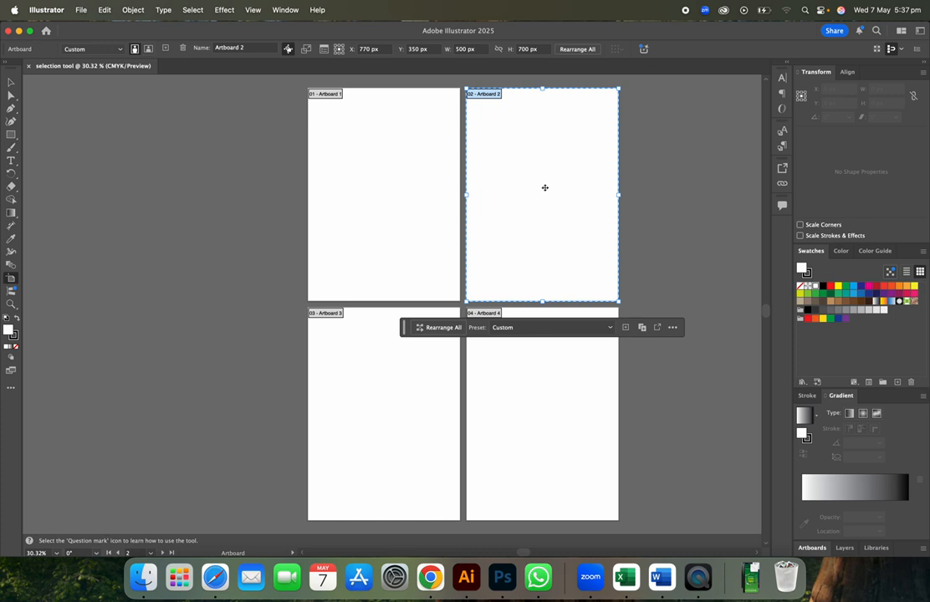
{"action": "key", "text": "Delete"}
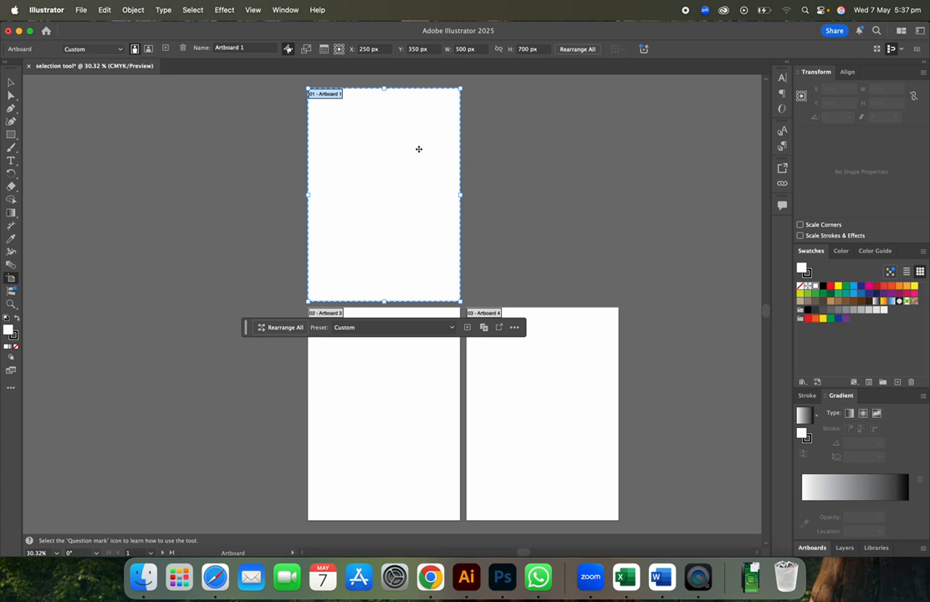
{"action": "key", "text": "Delete"}
{"action": "left_click", "coordinate": [386, 378]}
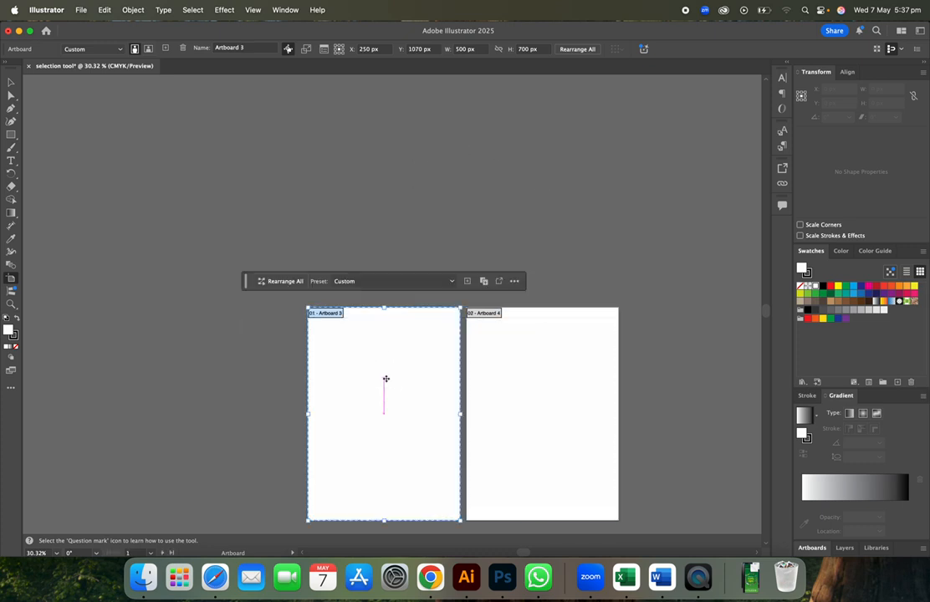
{"action": "key", "text": "Delete"}
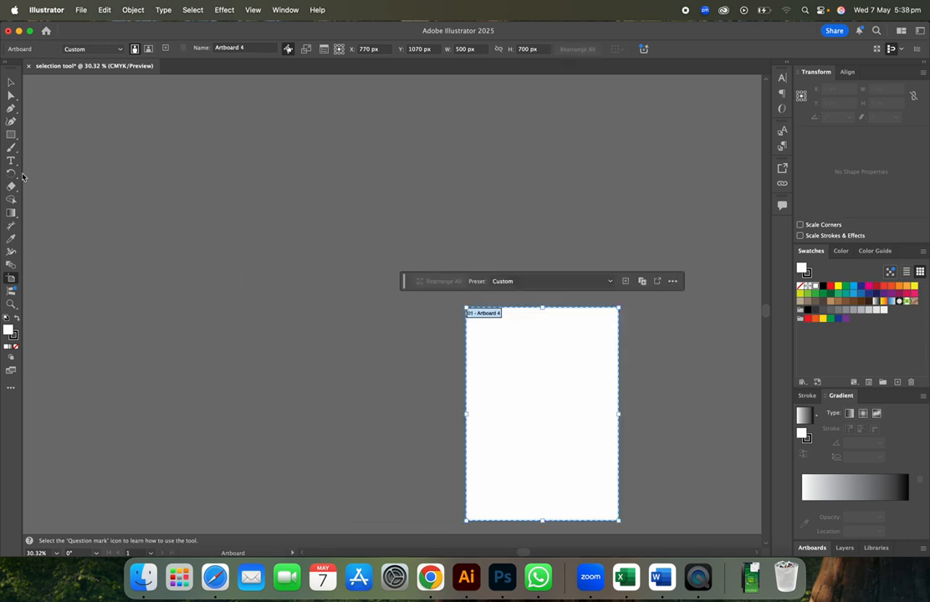
{"action": "left_click", "coordinate": [11, 82]}
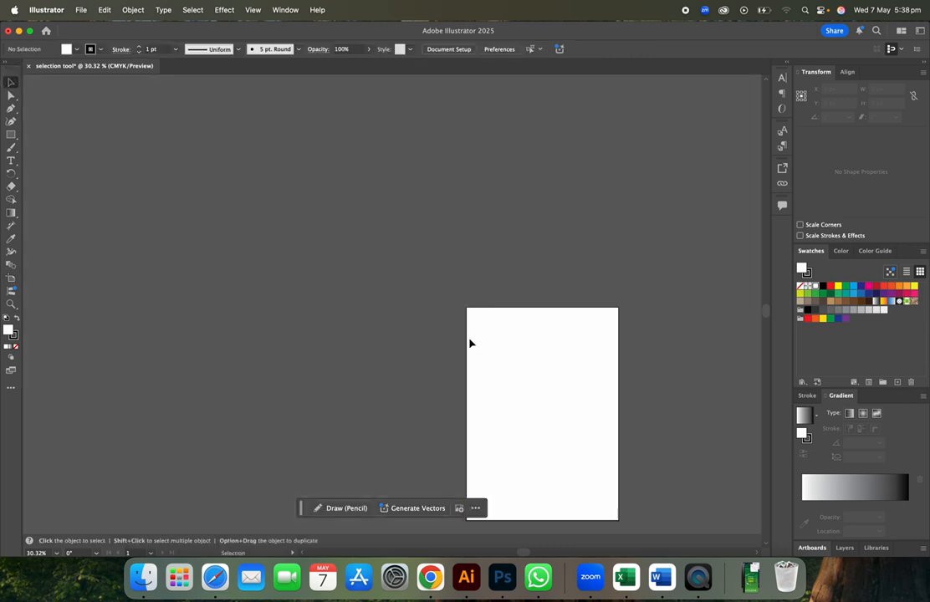
{"action": "left_click", "coordinate": [475, 507]}
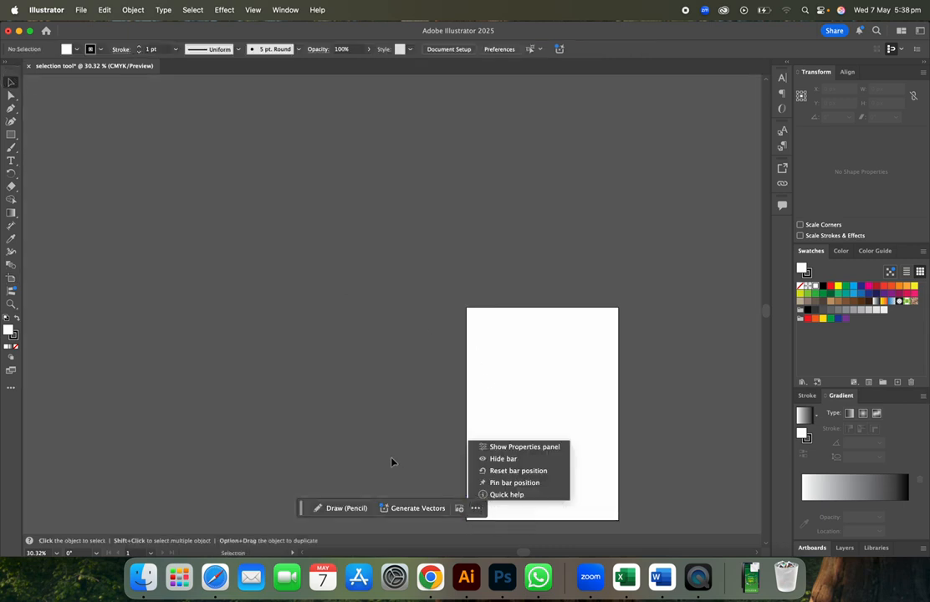
{"action": "left_click", "coordinate": [369, 343]}
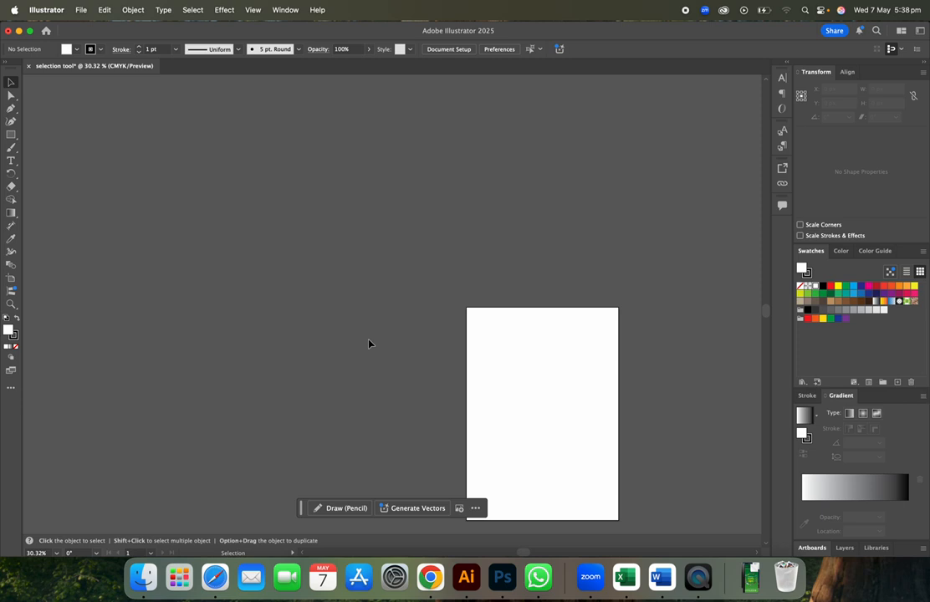
{"action": "key", "text": "a"}
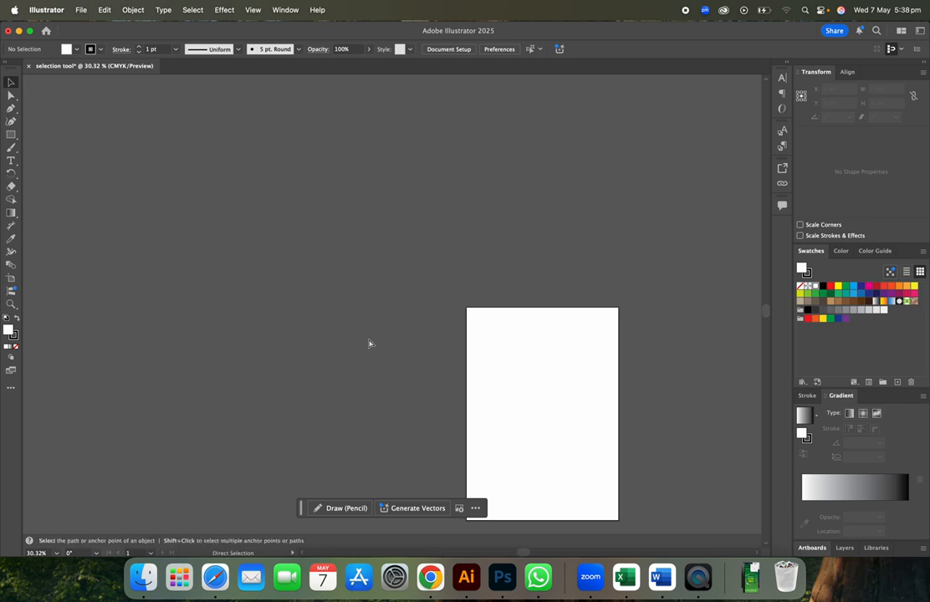
{"action": "key", "text": "super+equal"}
{"action": "key", "text": "super+equal"}
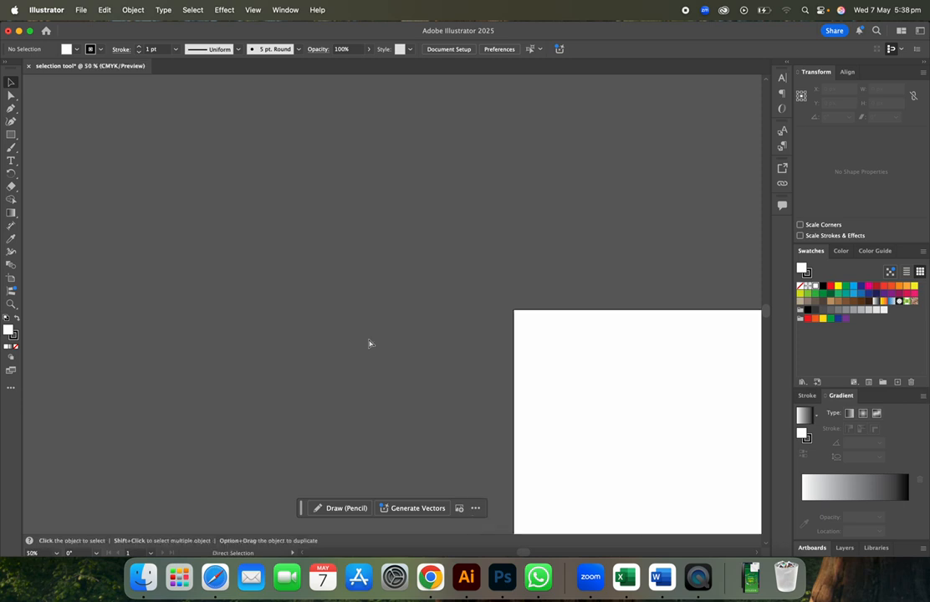
{"action": "key", "text": "v"}
{"action": "key", "text": "a"}
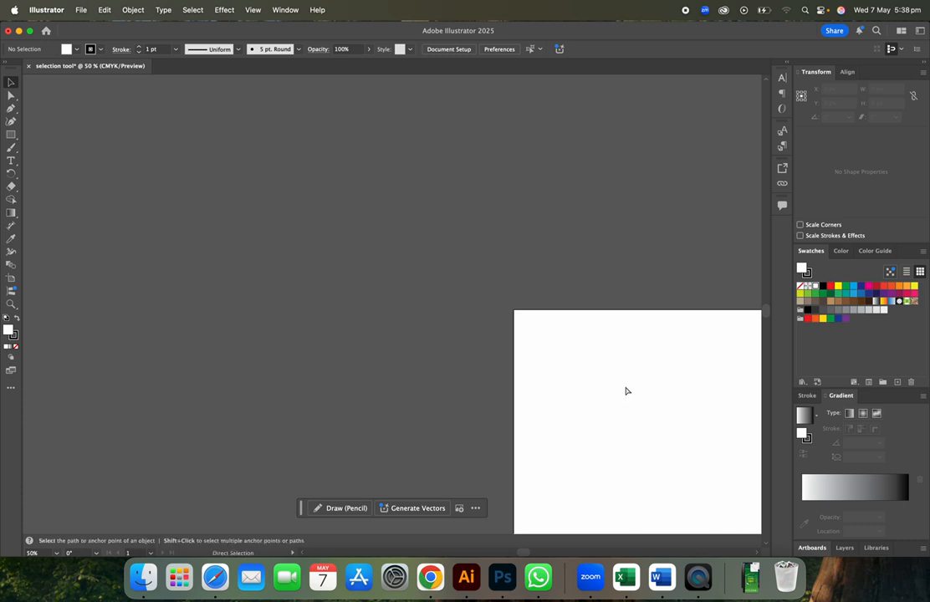
{"action": "key", "text": "v"}
- Fit the remaining artboard in the window and expand the tools to two columns
{"action": "key", "text": "super+0"}
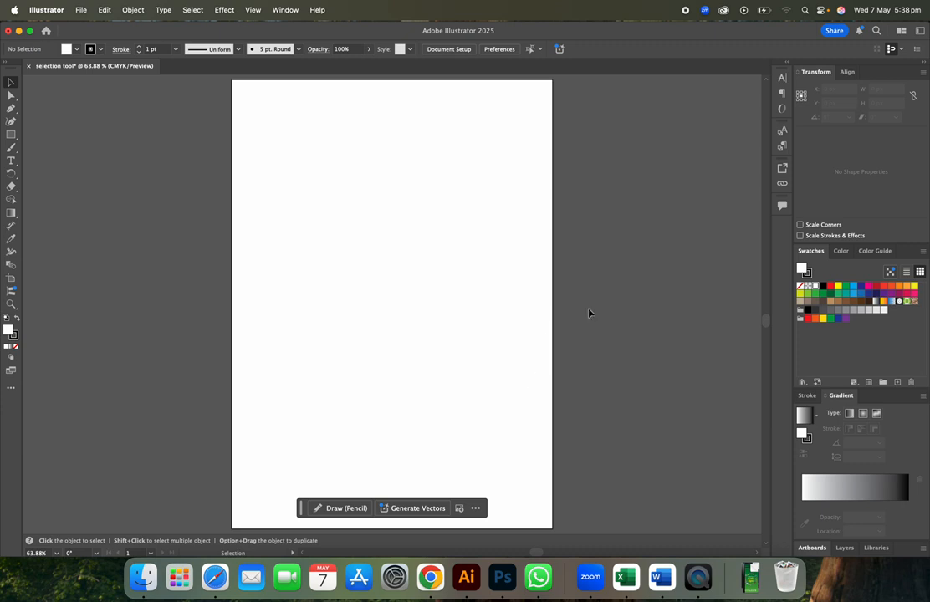
{"action": "left_click", "coordinate": [5, 64]}
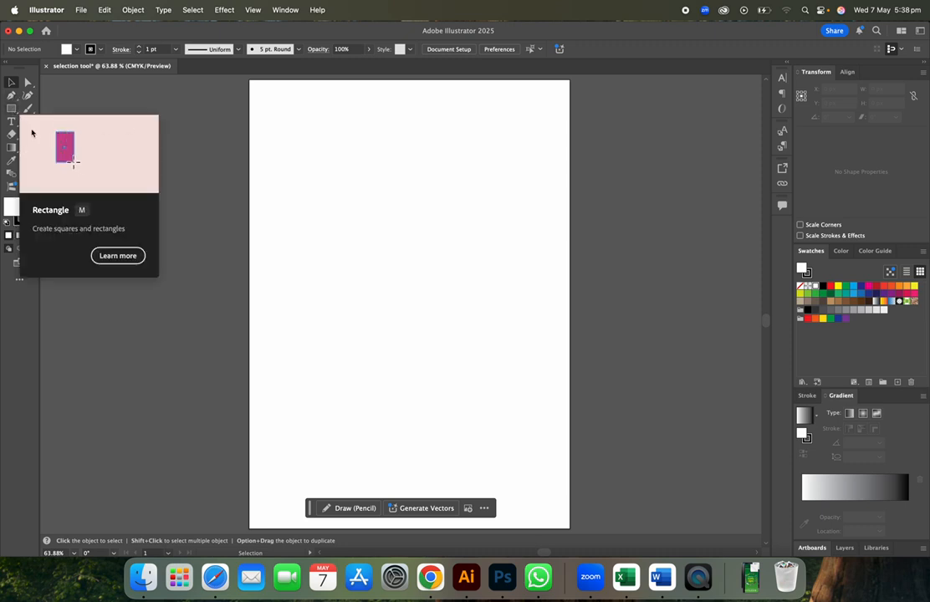
- Draw a square of about 96 px in the artboard's upper left and a rectangle about 82 x 73 px to its right
{"action": "left_click", "coordinate": [12, 110]}
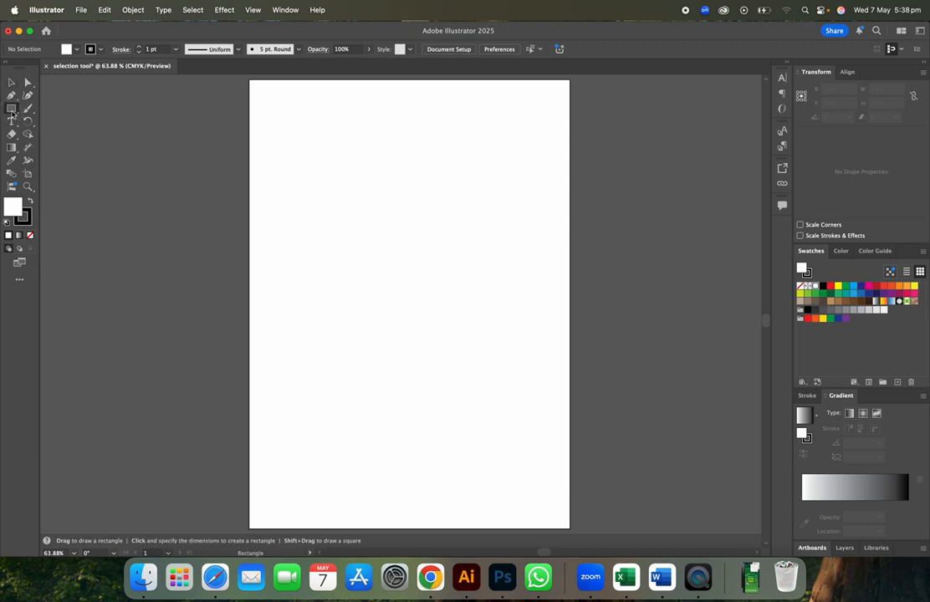
{"action": "left_click", "coordinate": [289, 116]}
{"action": "left_click_drag", "start_coordinate": [288, 117], "coordinate": [350, 178]}
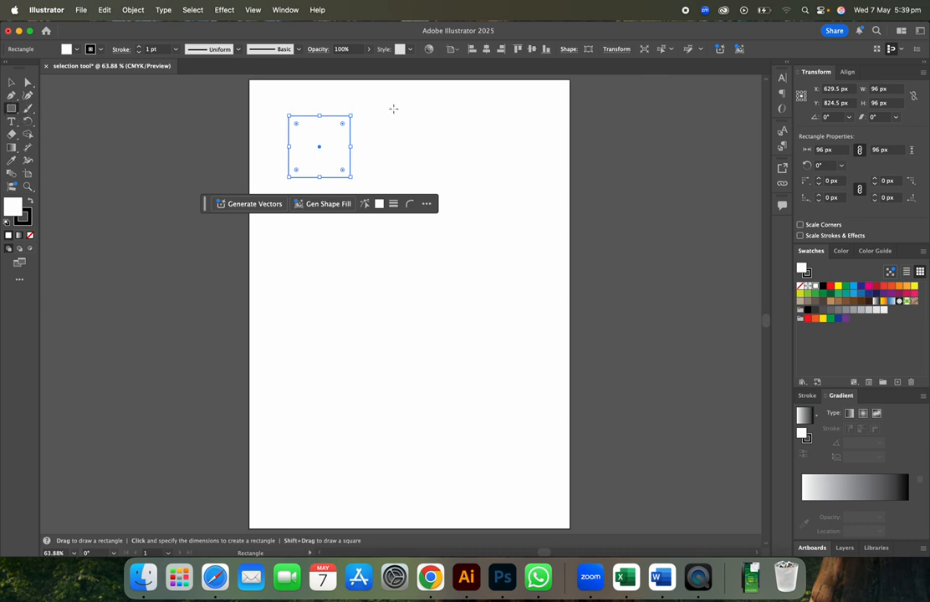
{"action": "left_click_drag", "start_coordinate": [409, 109], "coordinate": [463, 157]}
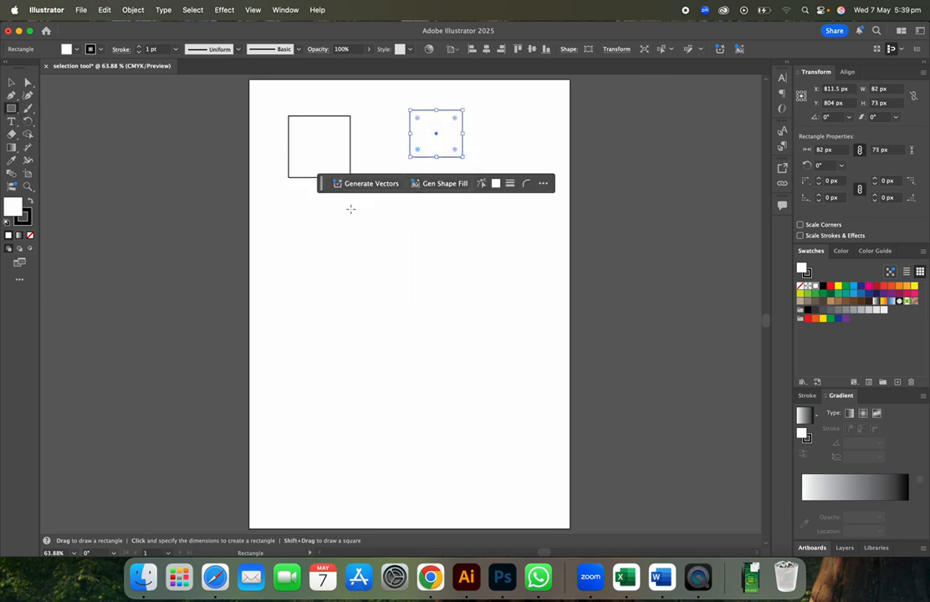
- Draw a square of about 87 px below the first square and delete it
{"action": "left_click_drag", "start_coordinate": [294, 212], "coordinate": [349, 268]}
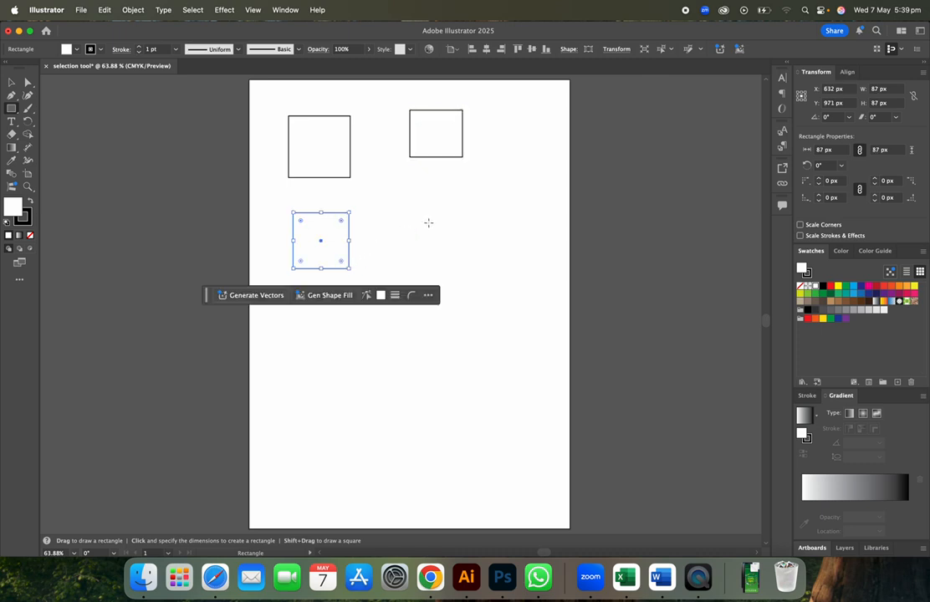
{"action": "key", "text": "BackSpace"}
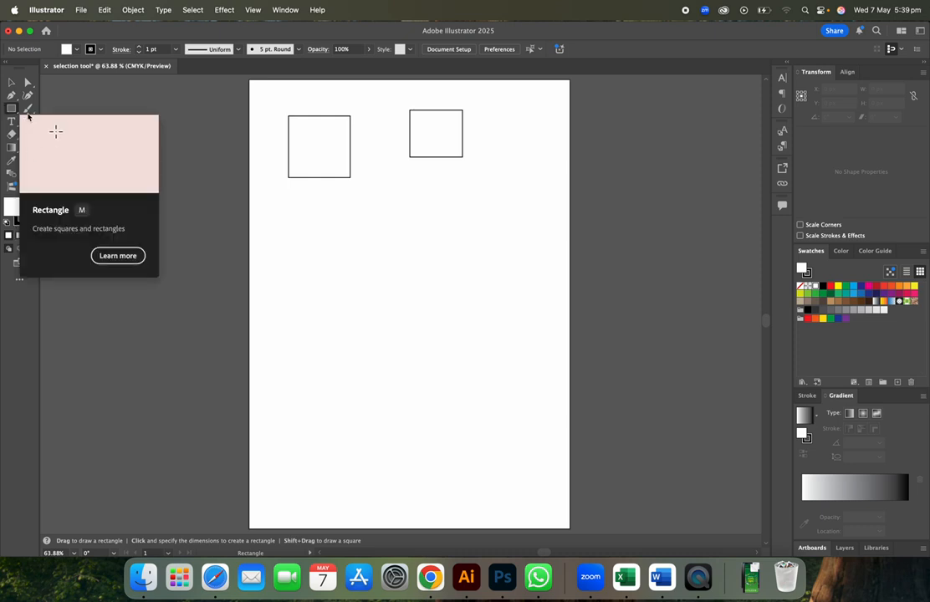
- Create a 50 x 50 px rectangle by exact dimensions near the middle of the artboard and deselect it
{"action": "left_click", "coordinate": [403, 251]}
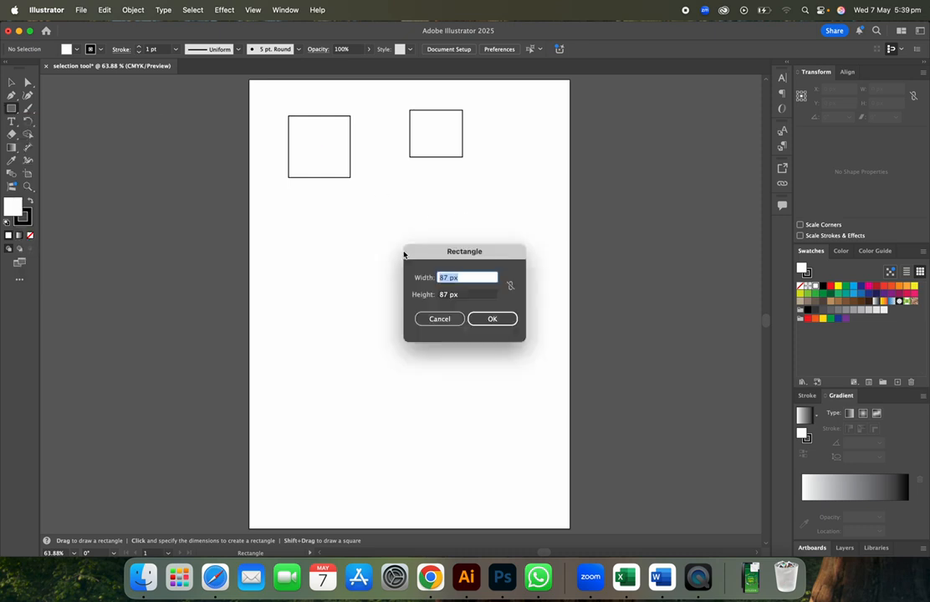
{"action": "type", "text": "50"}
{"action": "left_click", "coordinate": [471, 295]}
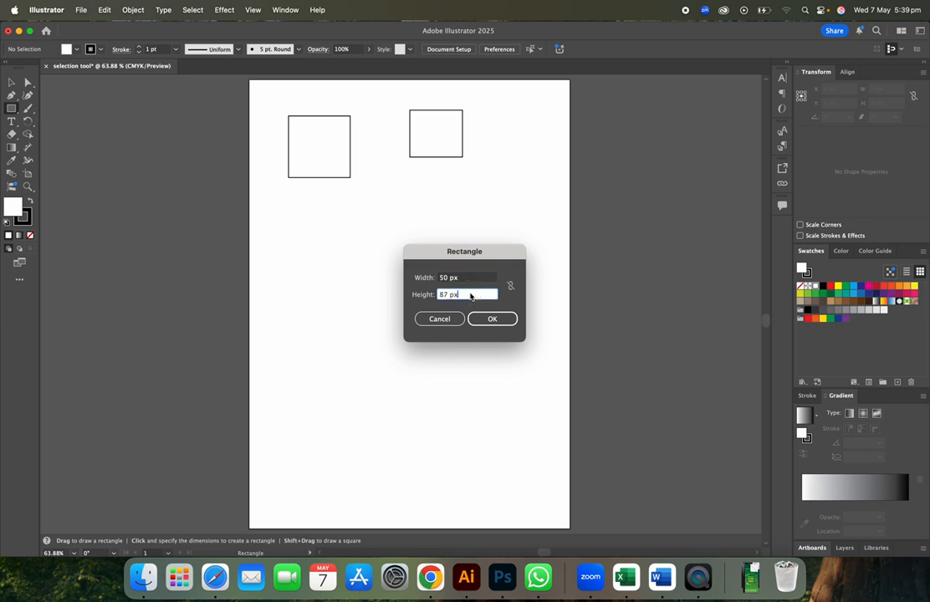
{"action": "key", "text": "BackSpace"}
{"action": "key", "text": "BackSpace"}
{"action": "key", "text": "BackSpace"}
{"action": "key", "text": "BackSpace"}
{"action": "key", "text": "BackSpace"}
{"action": "type", "text": "50"}
{"action": "left_click", "coordinate": [490, 319]}
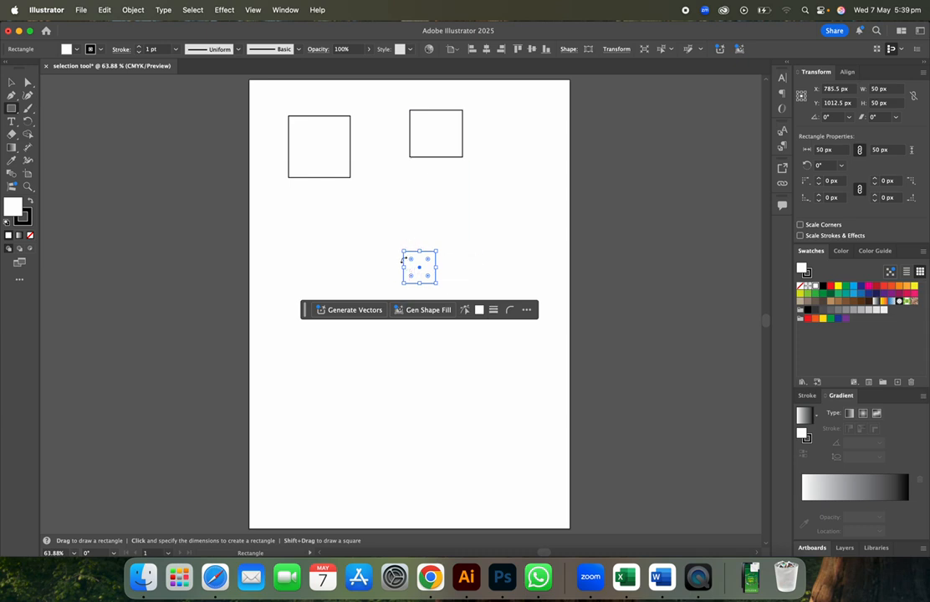
{"action": "left_click", "coordinate": [11, 82]}
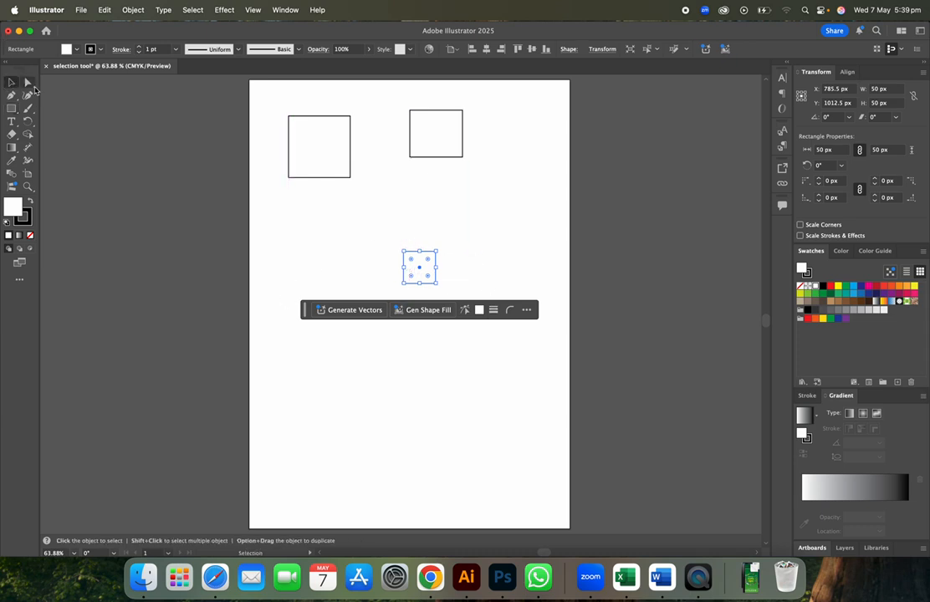
{"action": "left_click", "coordinate": [375, 232]}
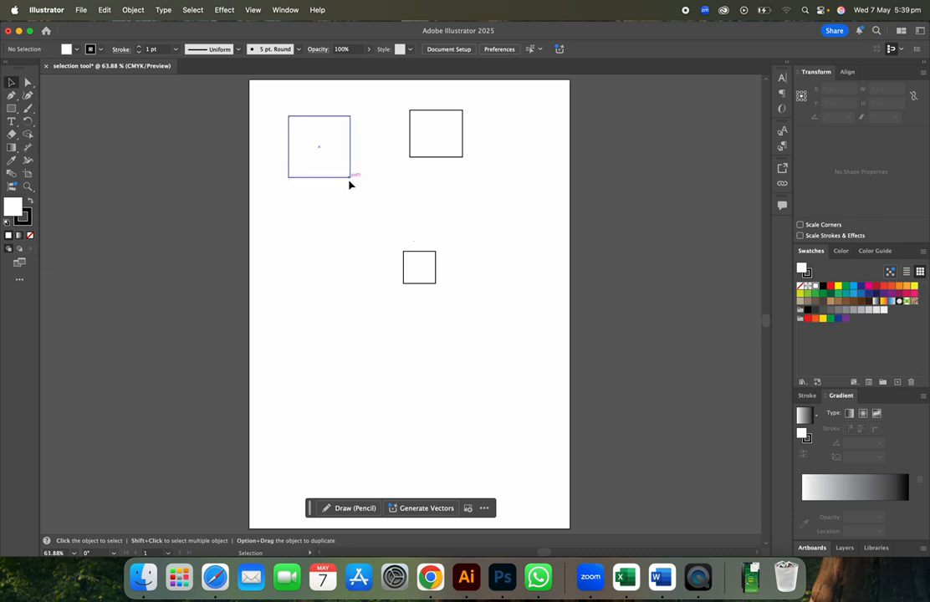
- Move the 50 px square up and left to about X 735.5, Y 969.5 px, and practise selecting and deselecting it
{"action": "left_click", "coordinate": [422, 264]}
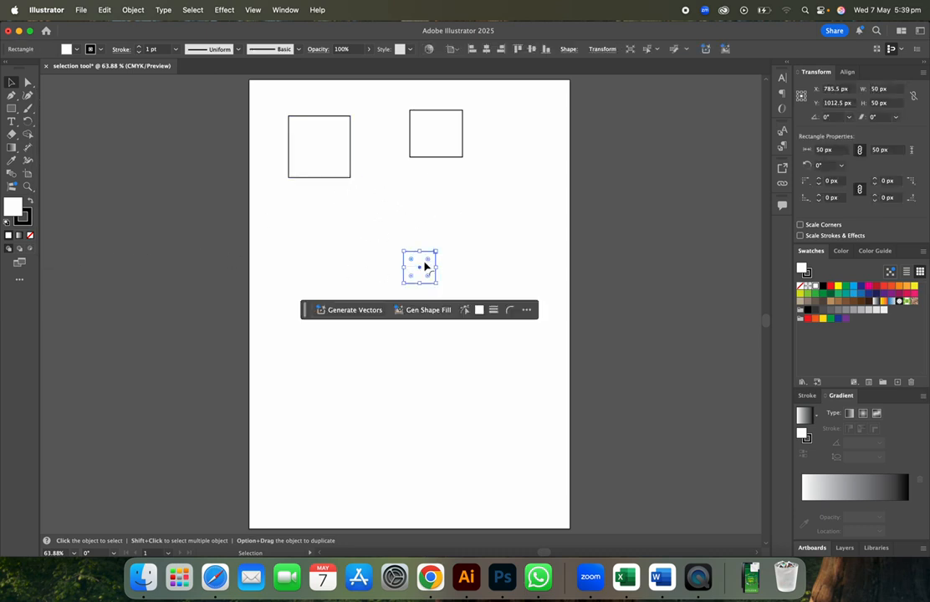
{"action": "left_click_drag", "start_coordinate": [425, 266], "coordinate": [434, 269]}
{"action": "key", "text": "super+z"}
{"action": "left_click_drag", "start_coordinate": [428, 270], "coordinate": [392, 241]}
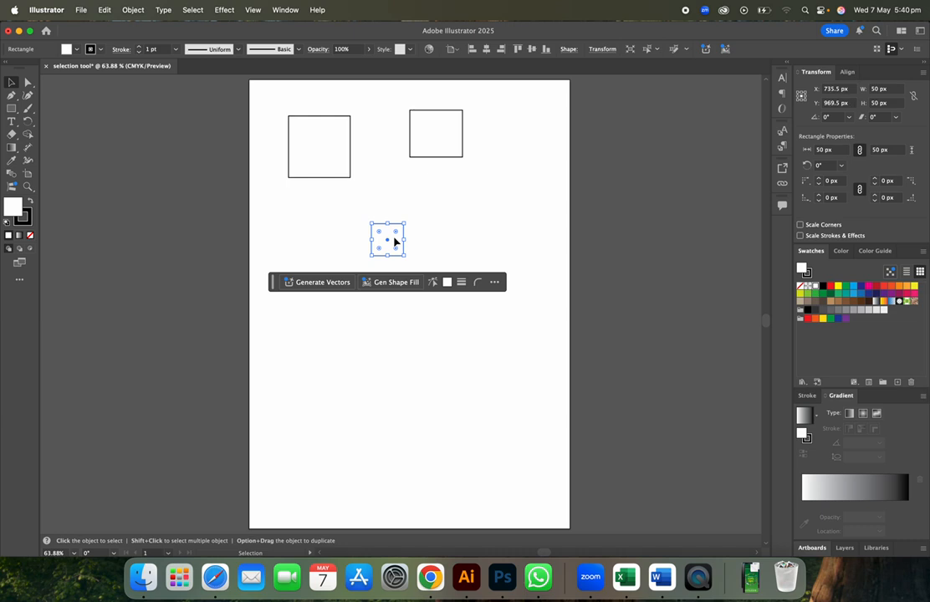
{"action": "left_click", "coordinate": [452, 235]}
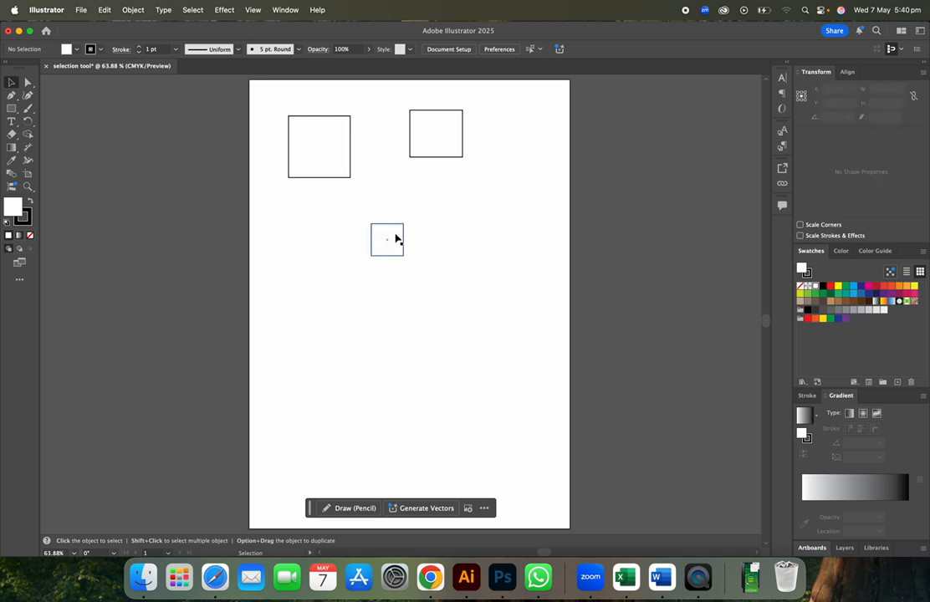
{"action": "left_click", "coordinate": [391, 238]}
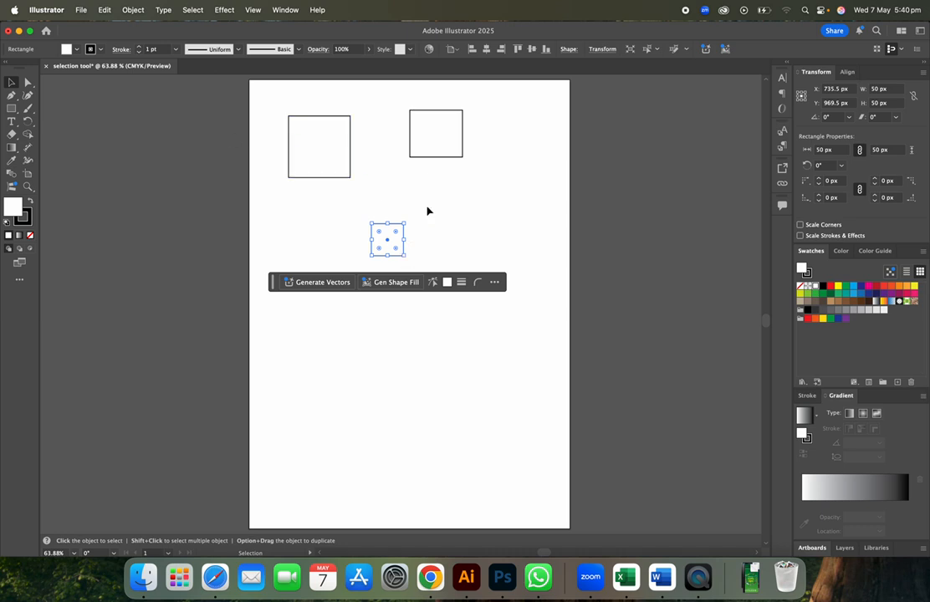
{"action": "left_click", "coordinate": [427, 210]}
- Try resizing the small square freely to about 117 x 129 px, undo the change, and deselect it
{"action": "left_click", "coordinate": [393, 250]}
{"action": "left_click", "coordinate": [402, 257]}
{"action": "left_click_drag", "start_coordinate": [402, 257], "coordinate": [446, 307]}
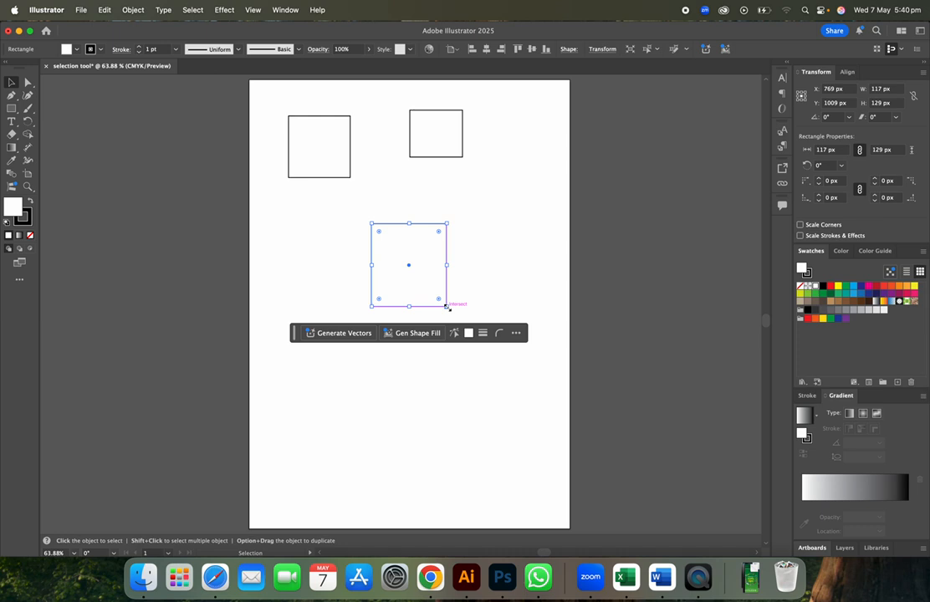
{"action": "key", "text": "a"}
{"action": "key", "text": "super+z"}
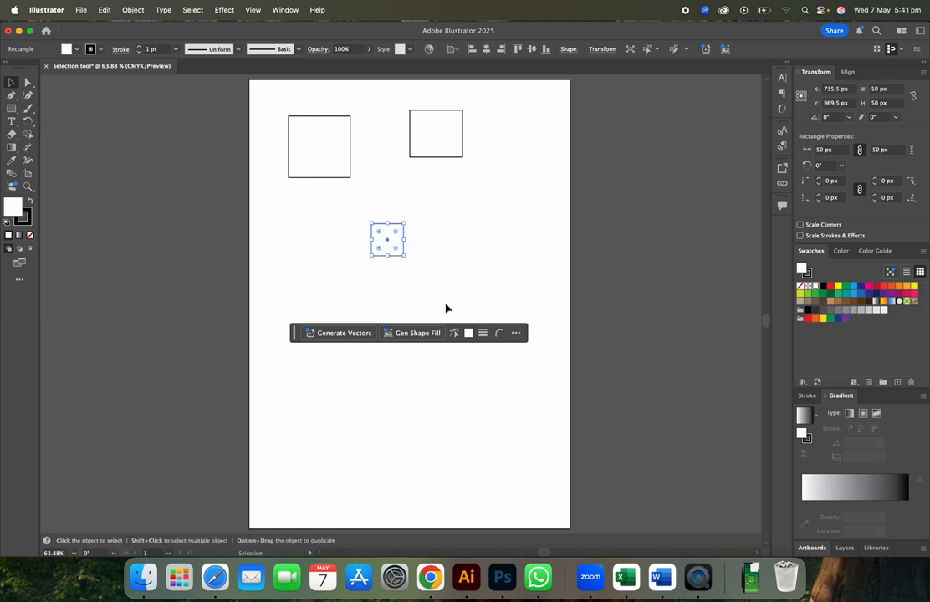
{"action": "left_click", "coordinate": [433, 275]}
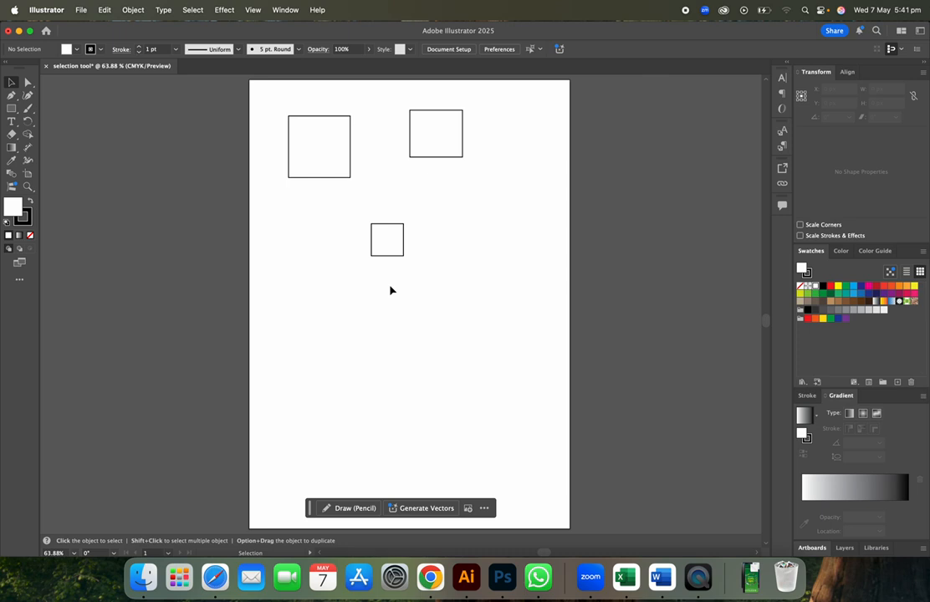
- Undo a free resize of the small square to about 101 x 105 px, and scale it proportionally to about 177 x 177 px instead
{"action": "left_click", "coordinate": [398, 238]}
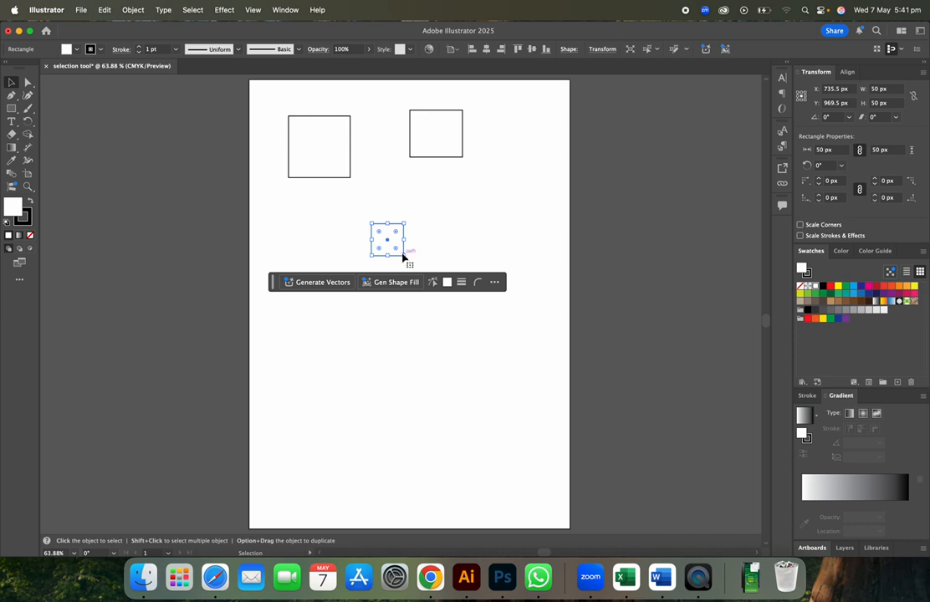
{"action": "left_click_drag", "start_coordinate": [405, 256], "coordinate": [405, 258]}
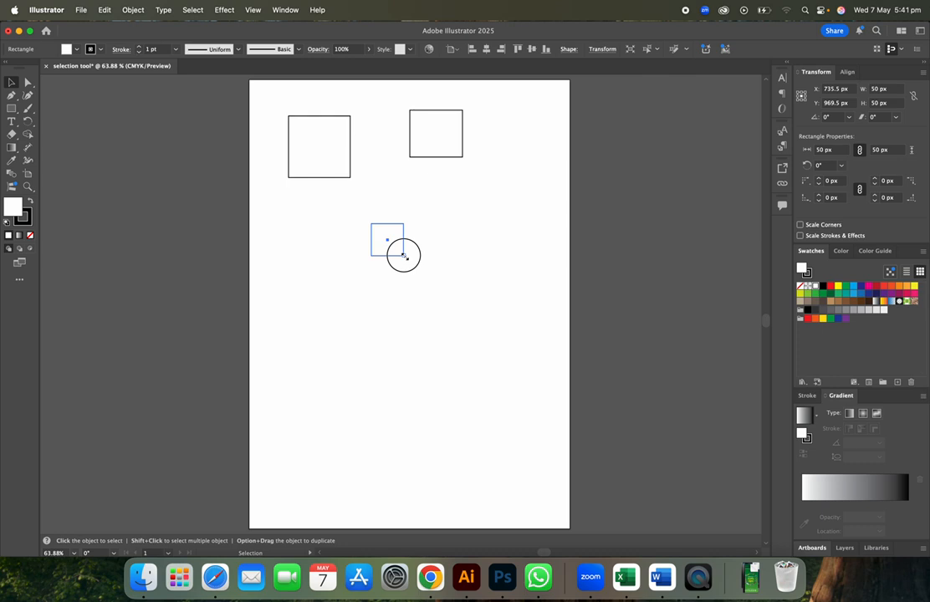
{"action": "left_click_drag", "start_coordinate": [404, 255], "coordinate": [435, 290]}
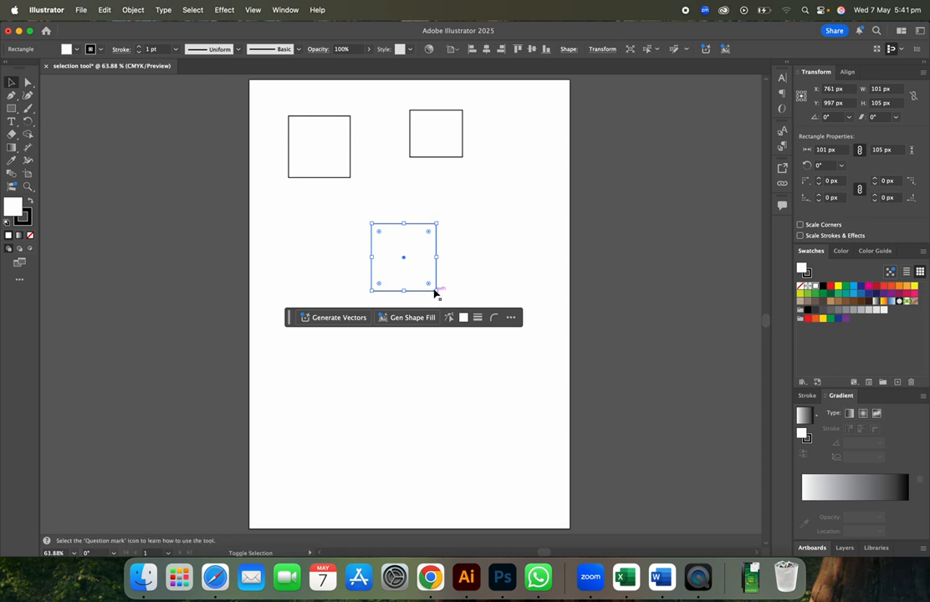
{"action": "key", "text": "super+z"}
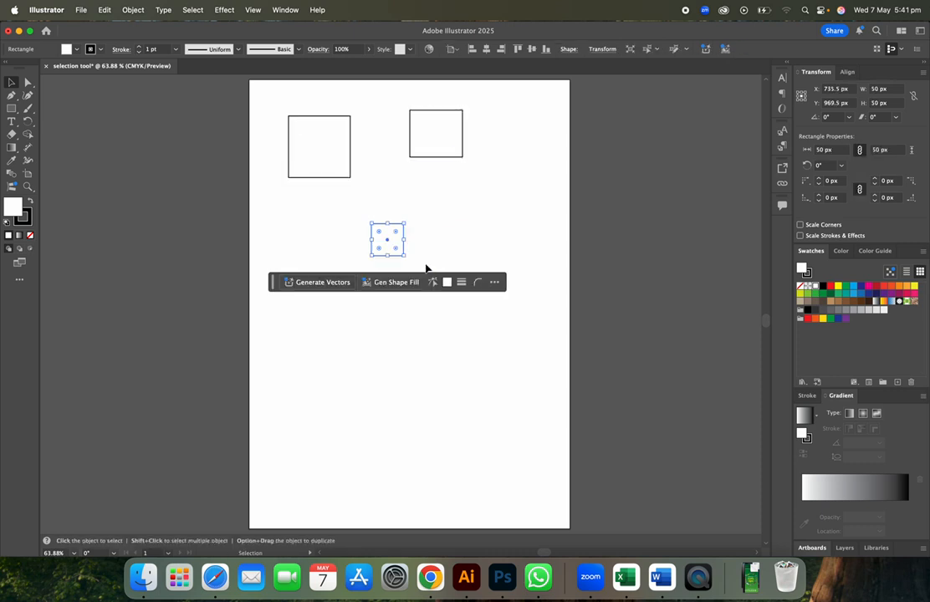
{"action": "left_click_drag", "start_coordinate": [405, 256], "coordinate": [505, 338]}
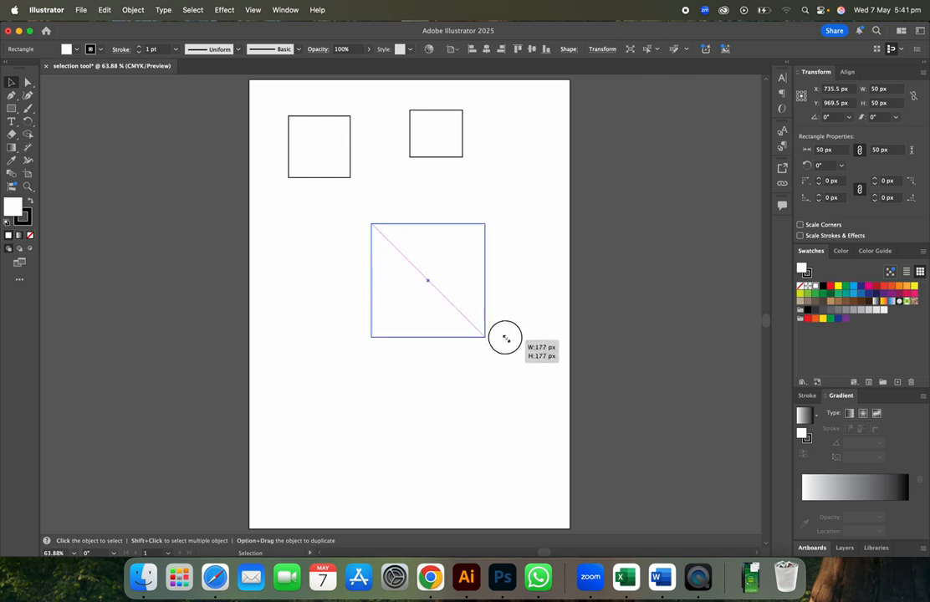
{"action": "left_click_drag", "start_coordinate": [505, 338], "coordinate": [505, 337]}
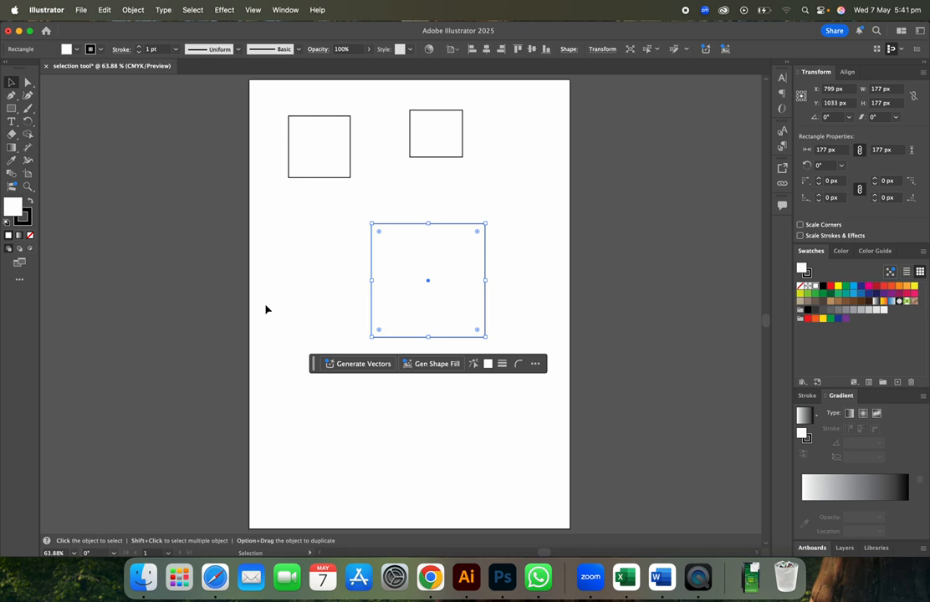
- Delete the enlarged square and the rectangle near the artboard's upper edge, keeping only the upper-left square
{"action": "key", "text": "Delete"}
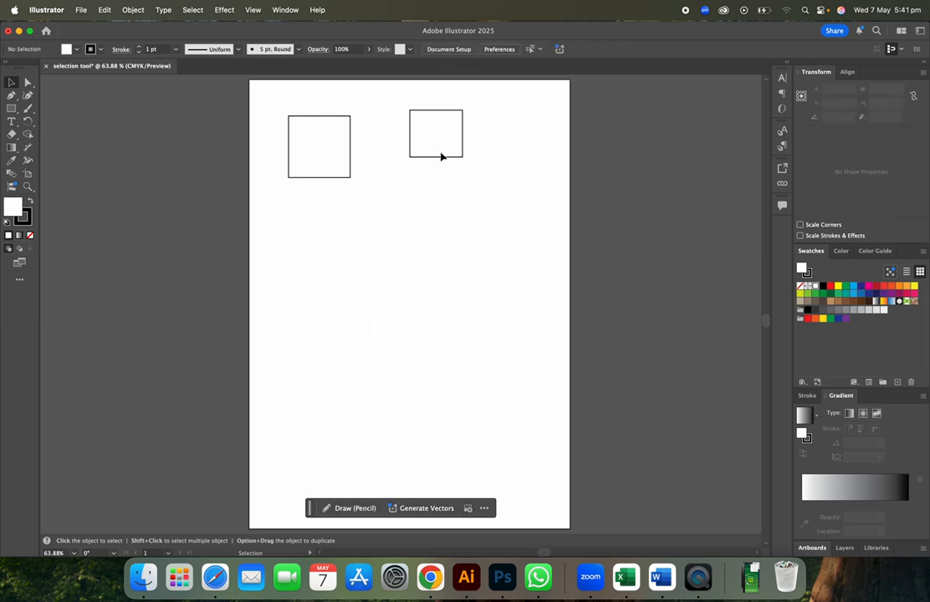
{"action": "left_click", "coordinate": [443, 154]}
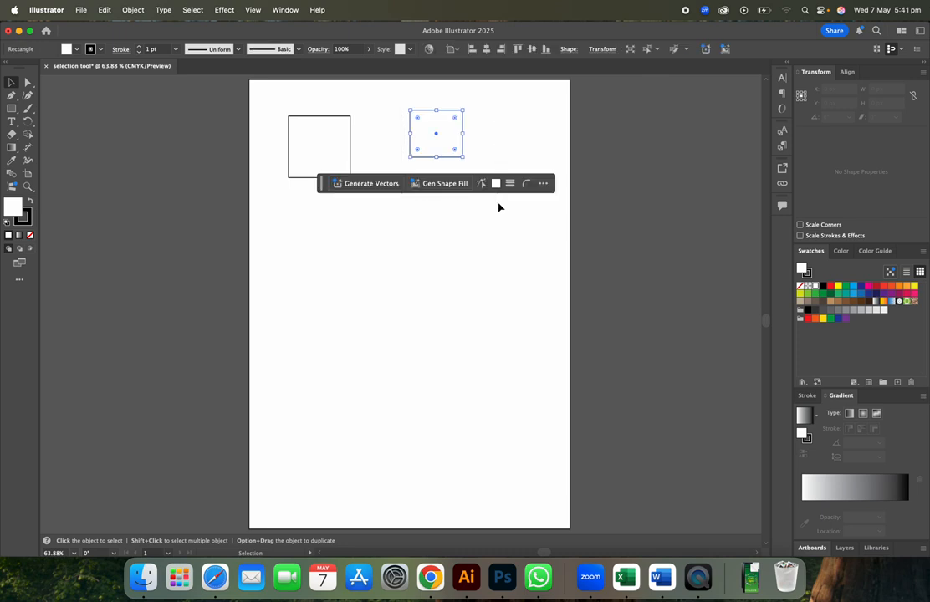
{"action": "key", "text": "Delete"}
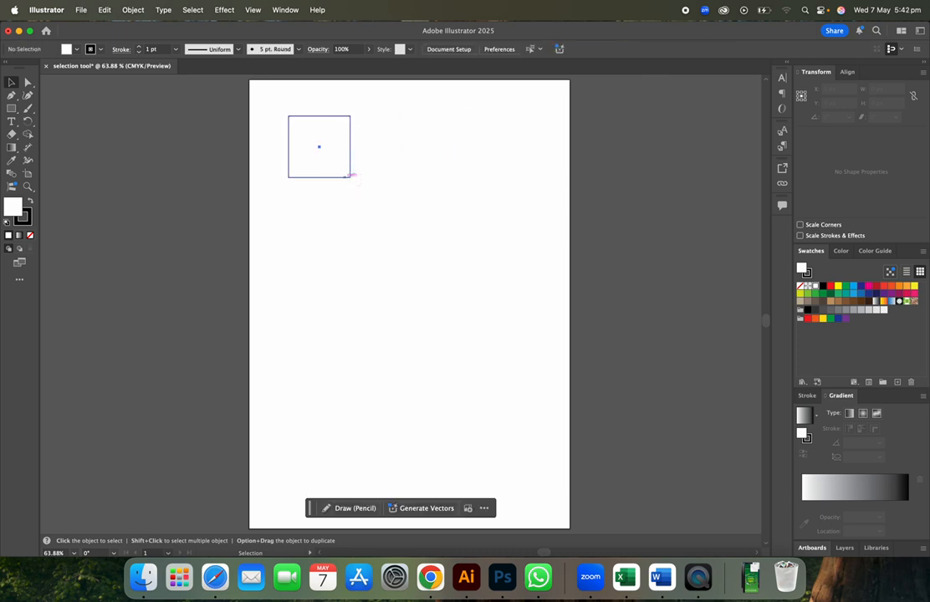
- Swap the remaining square's fill and stroke colours and swap them back, and set its fill to red e52929
{"action": "left_click", "coordinate": [351, 175]}
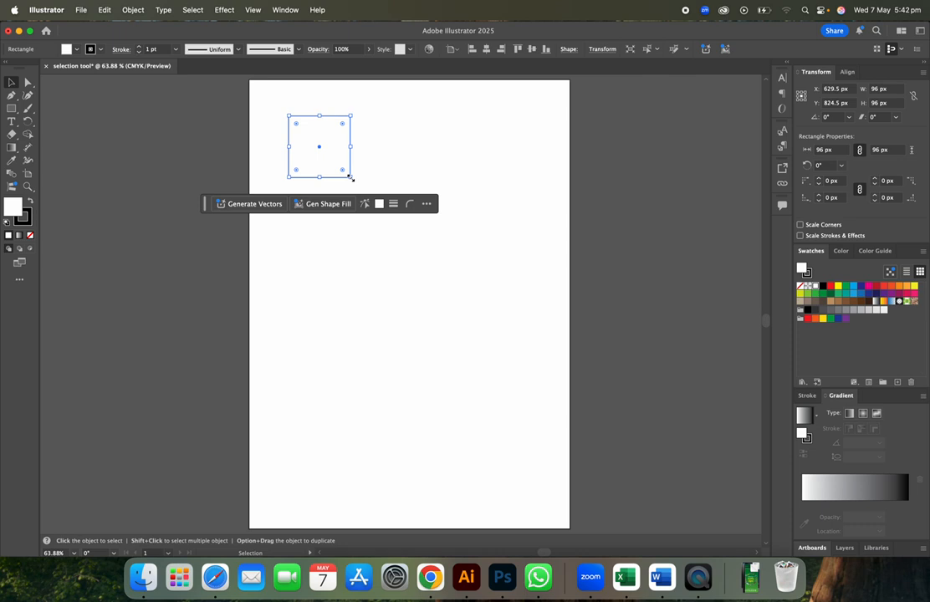
{"action": "left_click", "coordinate": [30, 202]}
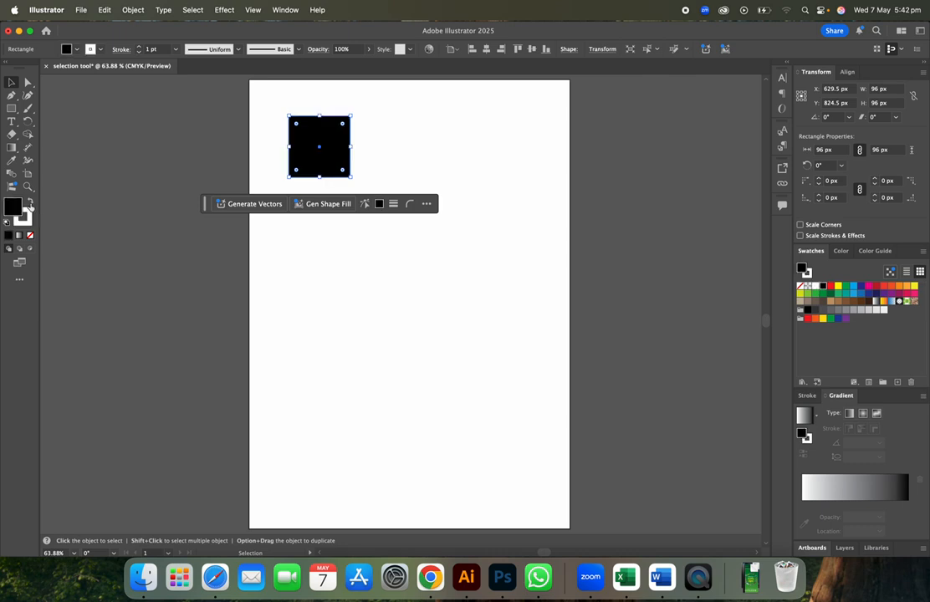
{"action": "left_click", "coordinate": [30, 202]}
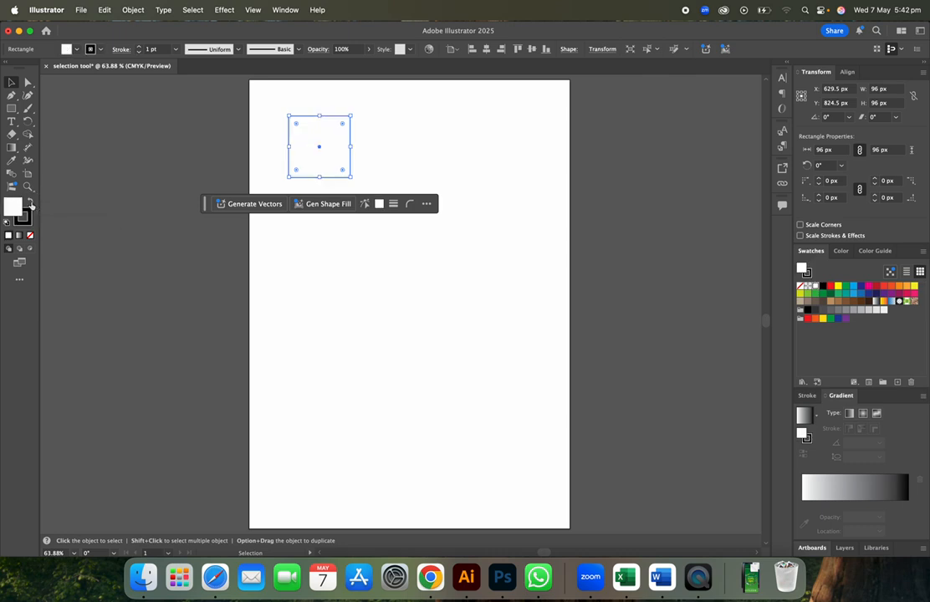
{"action": "double_click", "coordinate": [12, 209]}
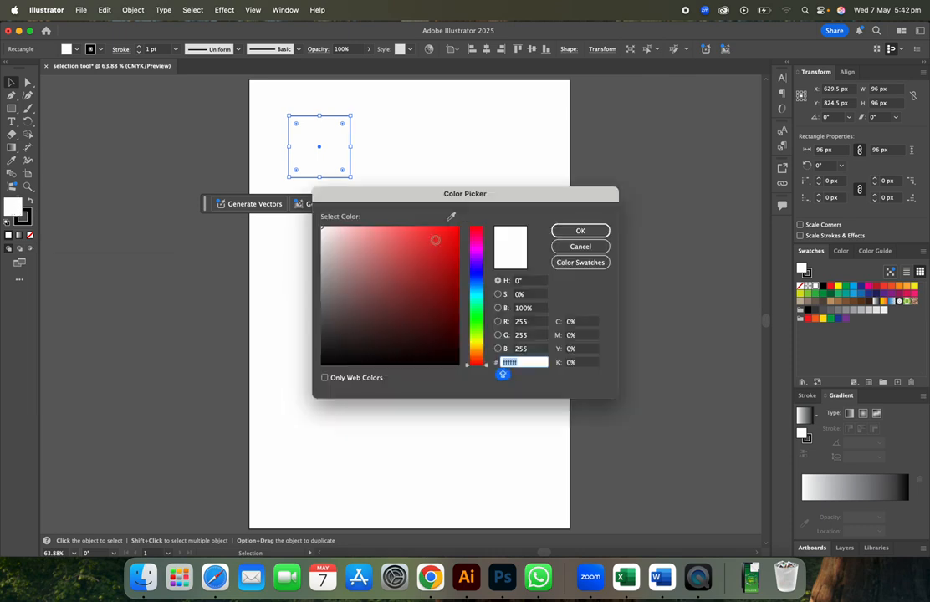
{"action": "left_click", "coordinate": [435, 240]}
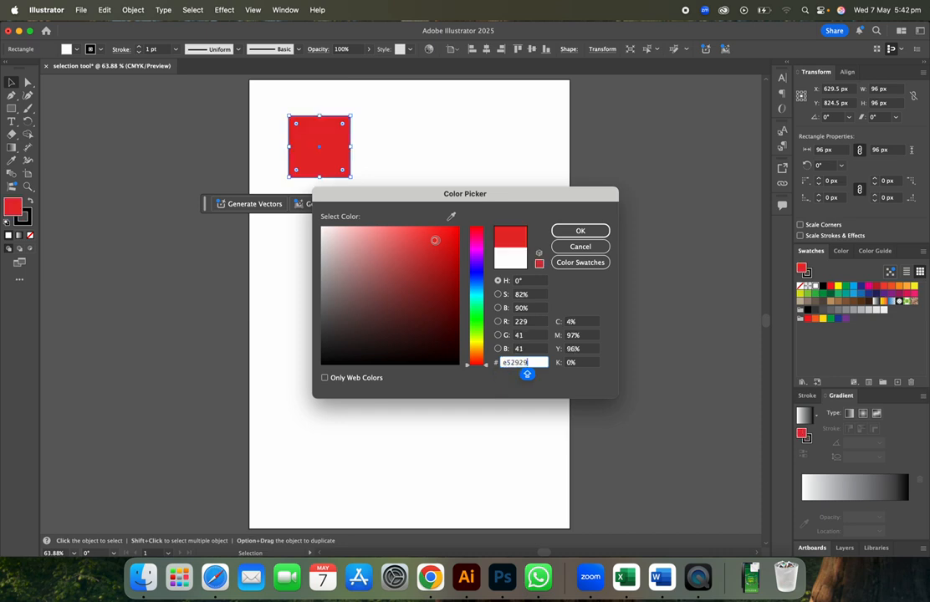
{"action": "left_click", "coordinate": [576, 230]}
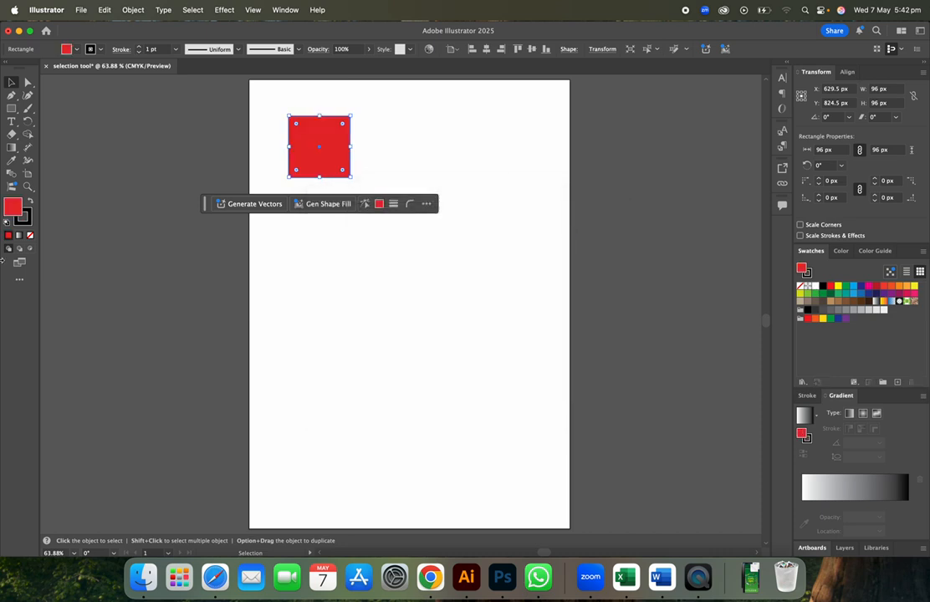
- Set the red square's stroke to bright green 64ff00 and deselect the square
{"action": "left_click", "coordinate": [22, 215]}
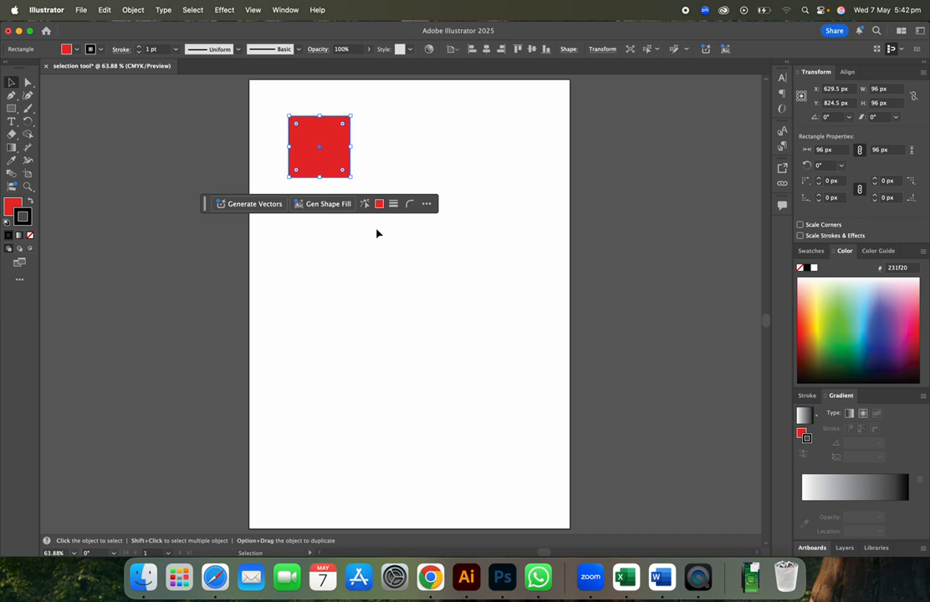
{"action": "double_click", "coordinate": [30, 221]}
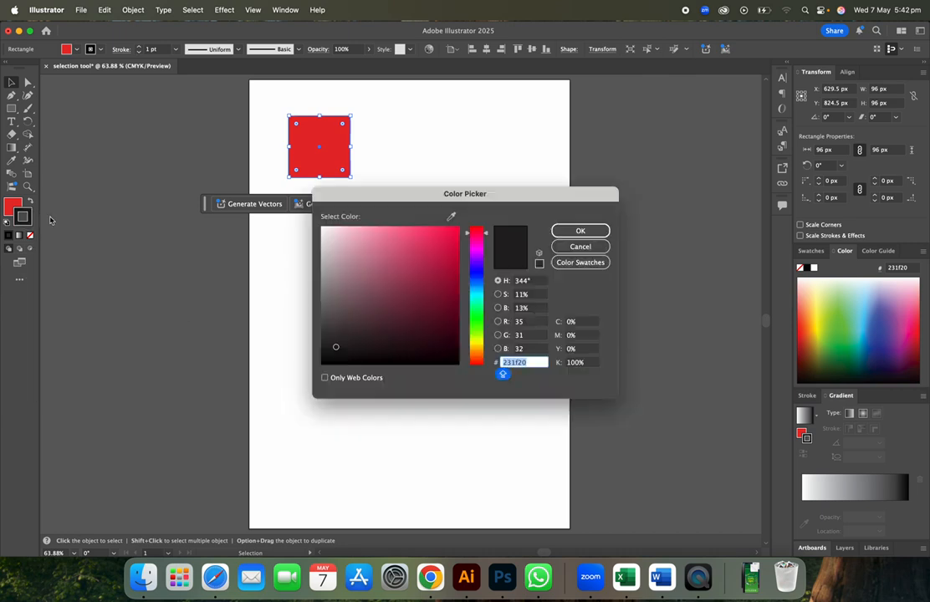
{"action": "left_click", "coordinate": [473, 292]}
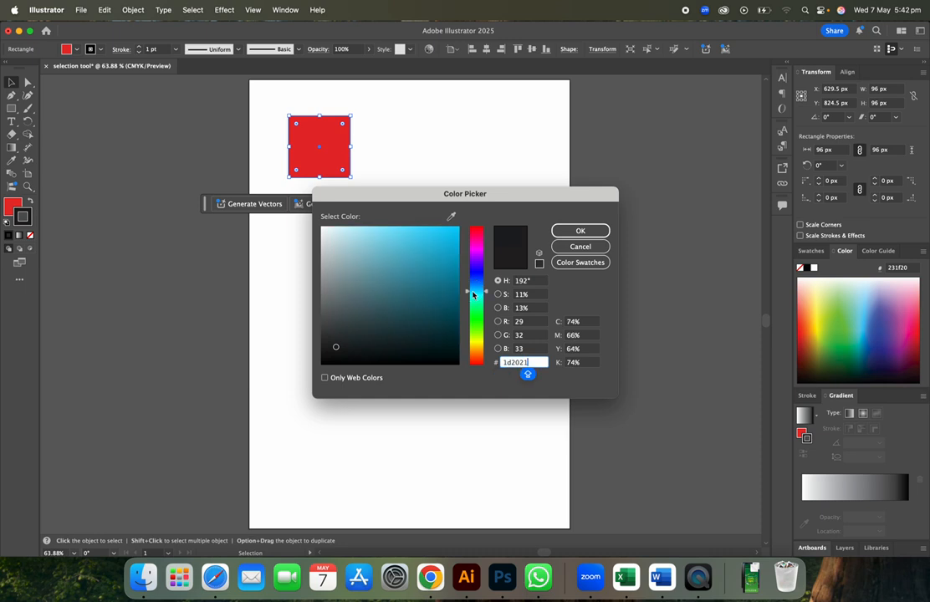
{"action": "left_click_drag", "start_coordinate": [473, 292], "coordinate": [474, 327]}
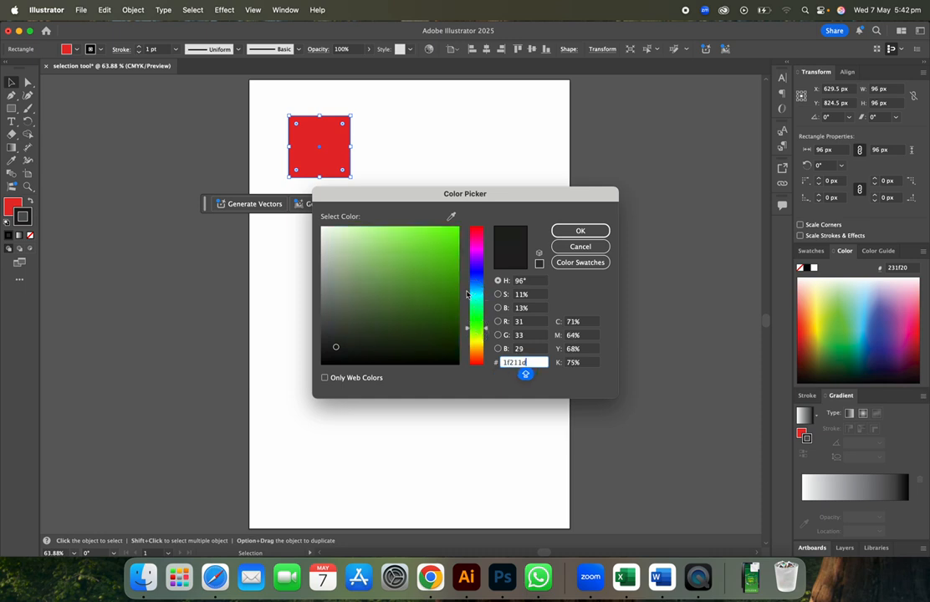
{"action": "left_click", "coordinate": [456, 262]}
{"action": "left_click_drag", "start_coordinate": [456, 262], "coordinate": [458, 227]}
{"action": "left_click", "coordinate": [580, 231]}
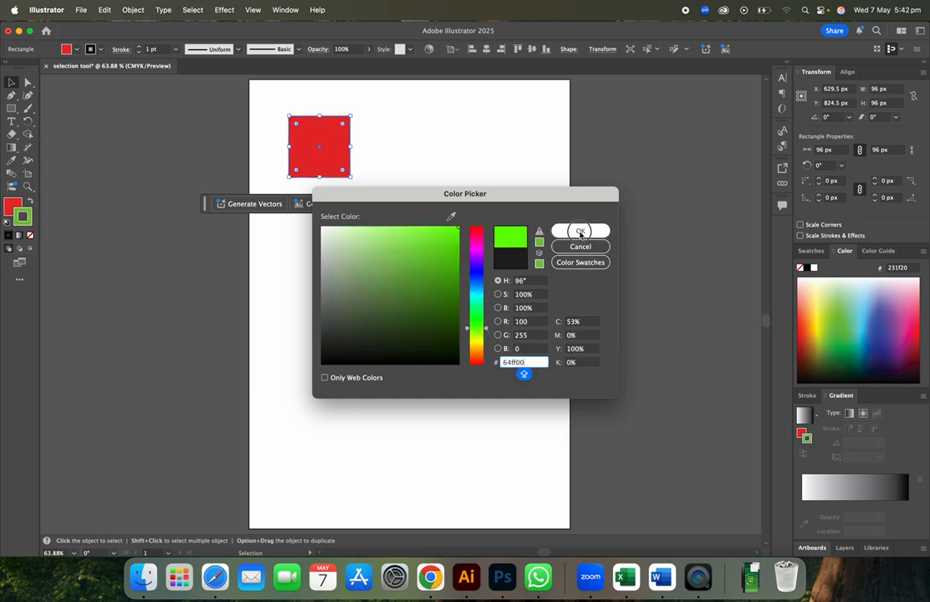
{"action": "left_click", "coordinate": [464, 159]}
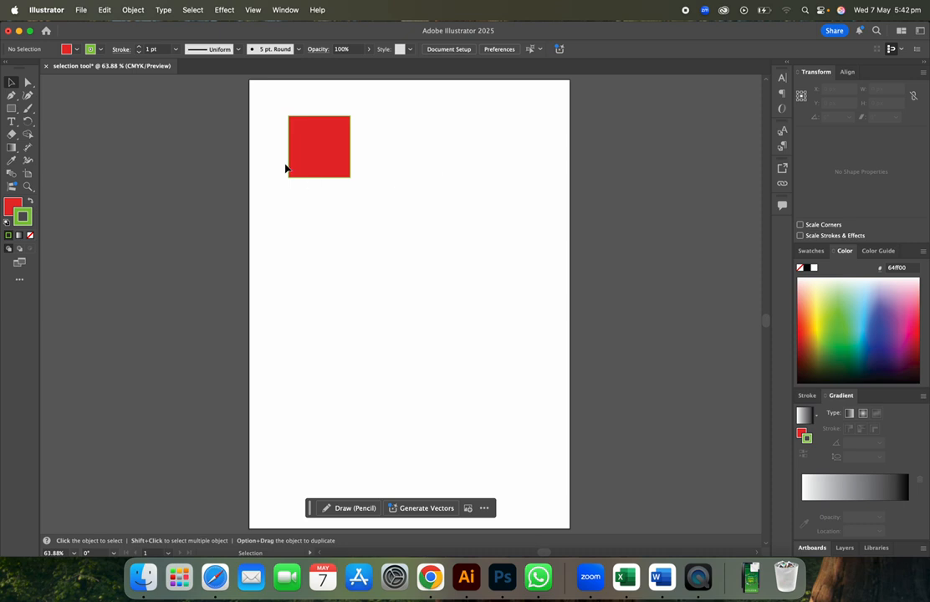
- Set the red square's stroke to near-black 111110 and deselect the square
{"action": "left_click", "coordinate": [321, 155]}
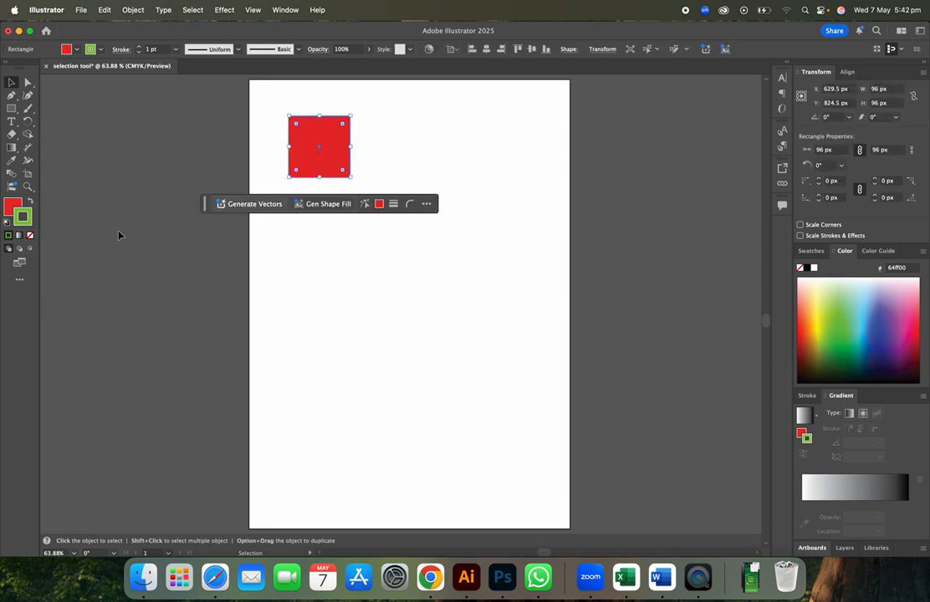
{"action": "double_click", "coordinate": [30, 218]}
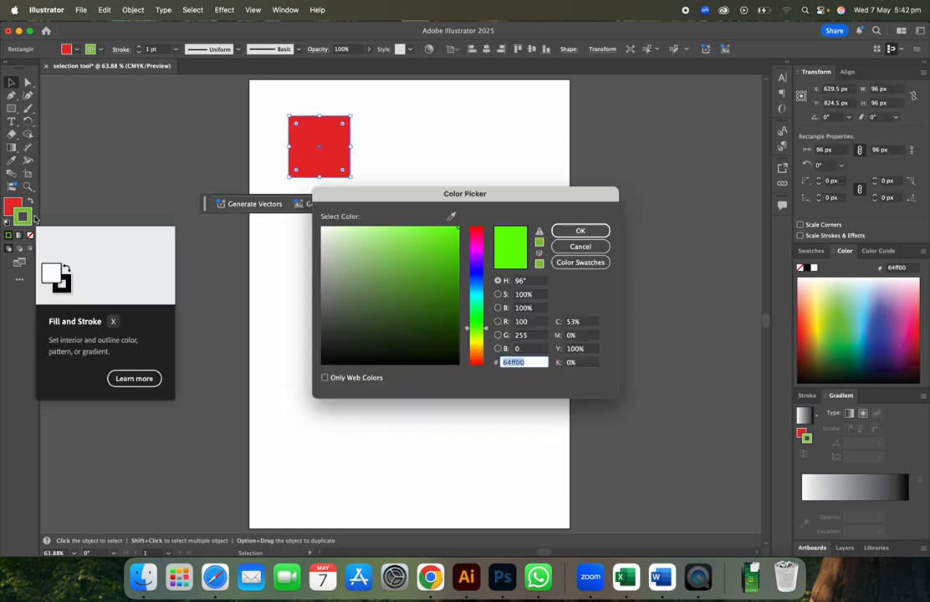
{"action": "type", "text": "111110"}
{"action": "left_click", "coordinate": [580, 231]}
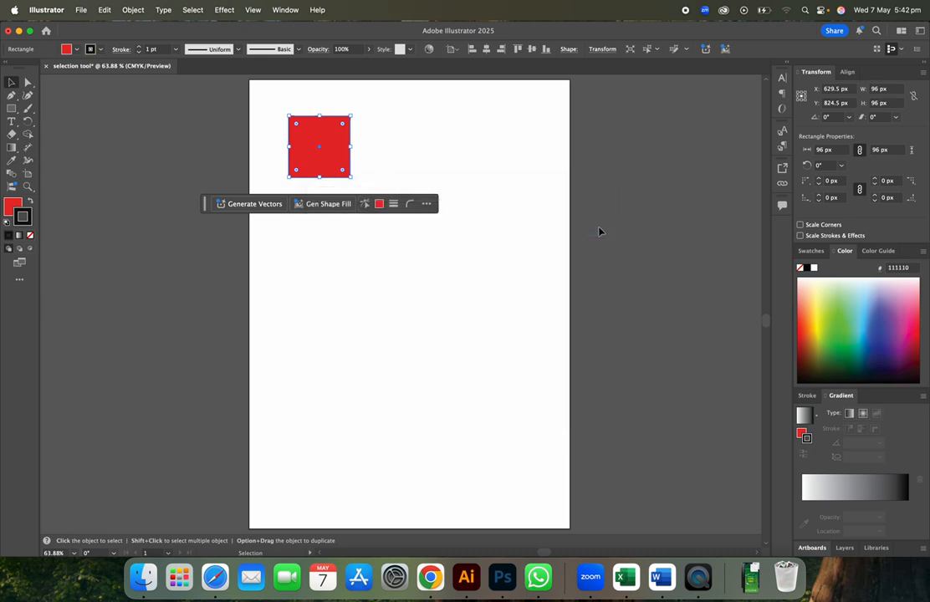
{"action": "left_click", "coordinate": [469, 271]}
- Scale the red square proportionally to about 55 x 55 px, move it closer to the artboard's upper-left corner, and deselect it
{"action": "left_click", "coordinate": [329, 168]}
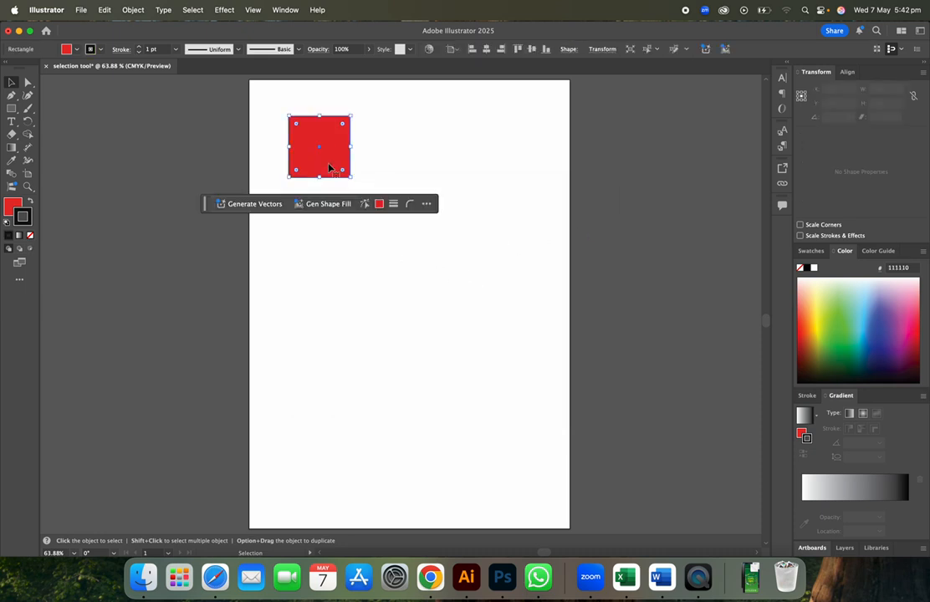
{"action": "left_click_drag", "start_coordinate": [352, 177], "coordinate": [311, 143]}
{"action": "left_click", "coordinate": [406, 116]}
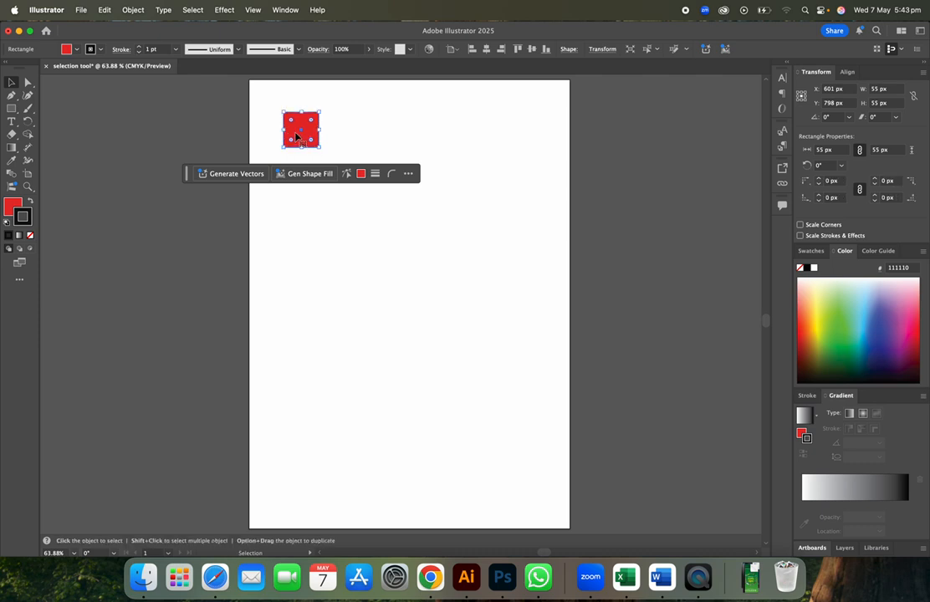
{"action": "left_click_drag", "start_coordinate": [299, 140], "coordinate": [285, 132]}
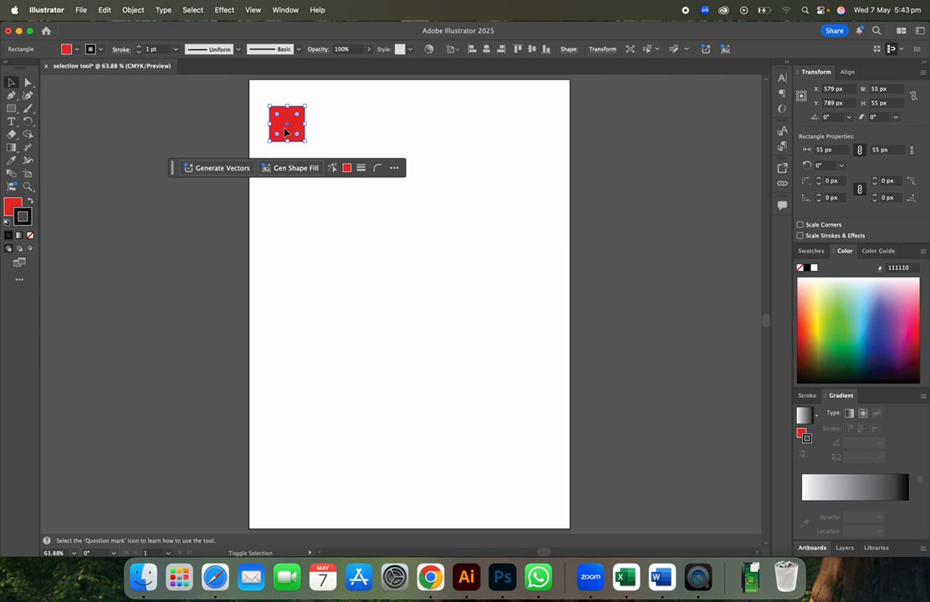
{"action": "left_click", "coordinate": [285, 131], "text": "shift"}
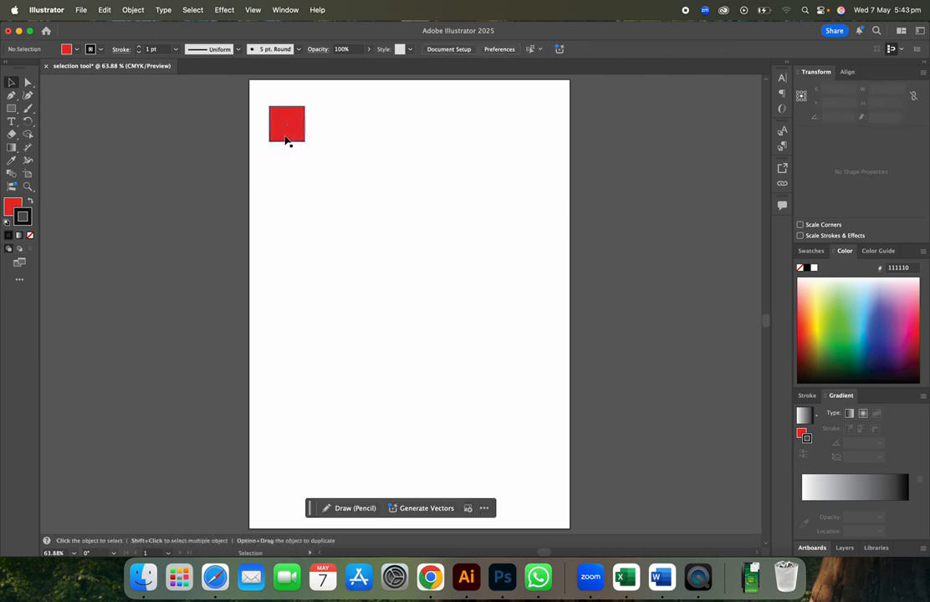
- Move the red square slightly down and left to about X 575 px, Y 802 px, and leave isolation mode
{"action": "left_click", "coordinate": [286, 137]}
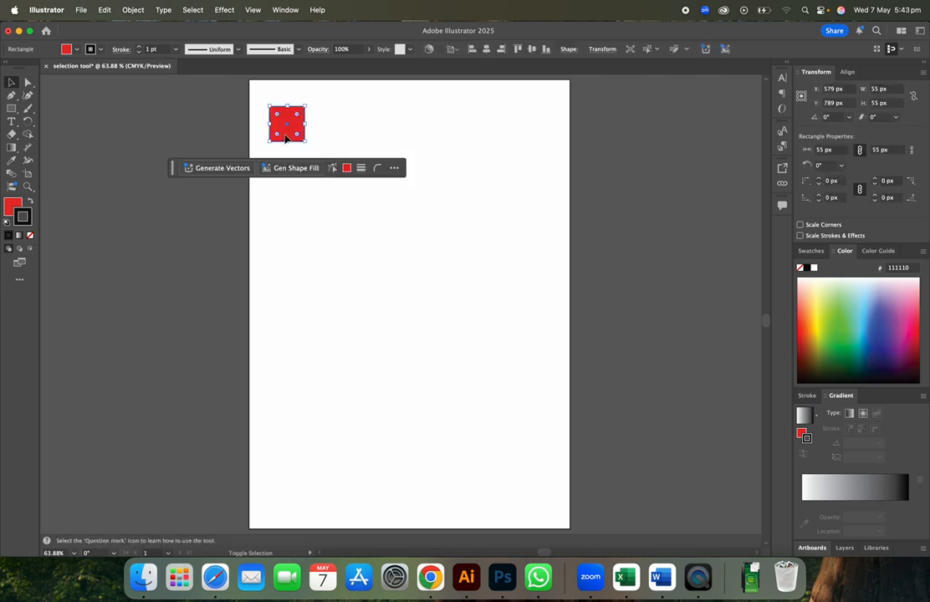
{"action": "left_click", "coordinate": [285, 138], "text": "shift"}
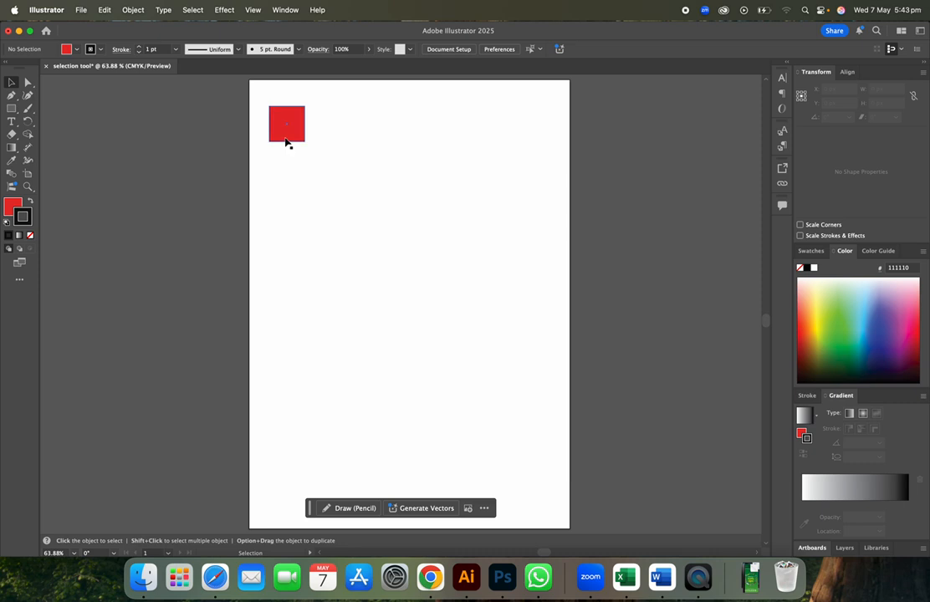
{"action": "mouse_move", "coordinate": [285, 141]}
{"action": "left_mouse_down"}
{"action": "mouse_move", "coordinate": [283, 177]}
{"action": "mouse_move", "coordinate": [282, 146]}
{"action": "left_mouse_up"}
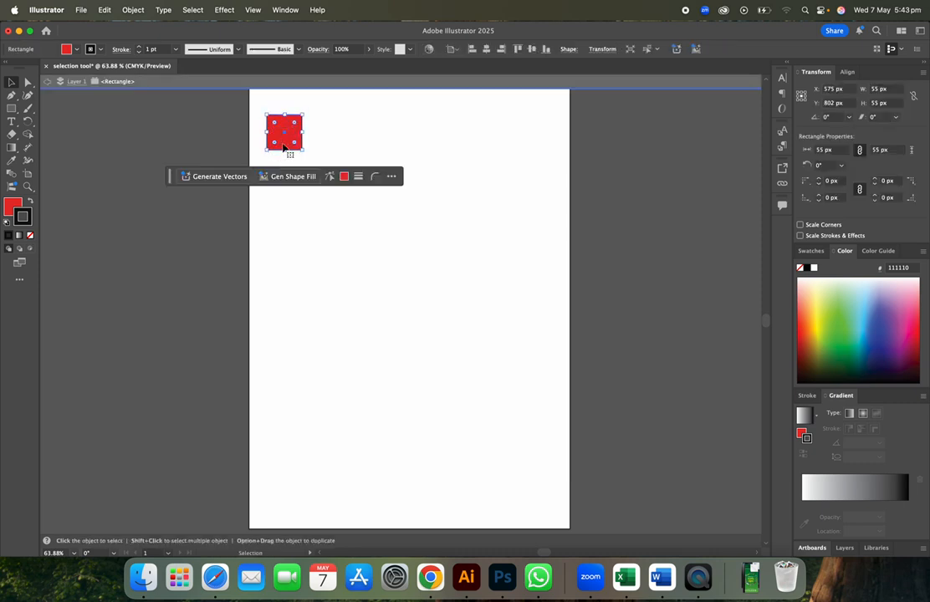
{"action": "left_click", "coordinate": [47, 82]}
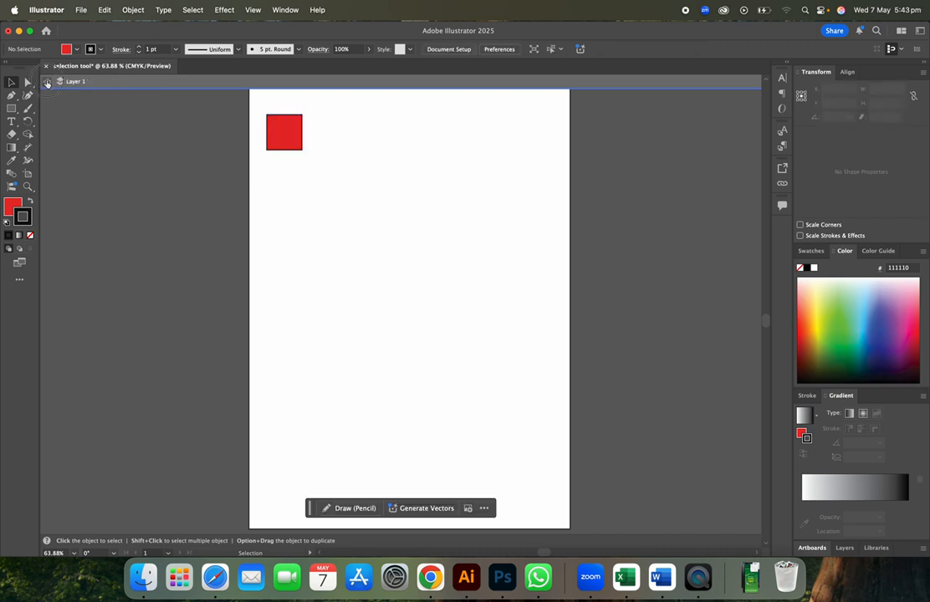
- Duplicate the red square straight below itself, repeat the duplication five times to form an evenly spaced column of seven squares, and deselect
{"action": "left_click", "coordinate": [297, 141]}
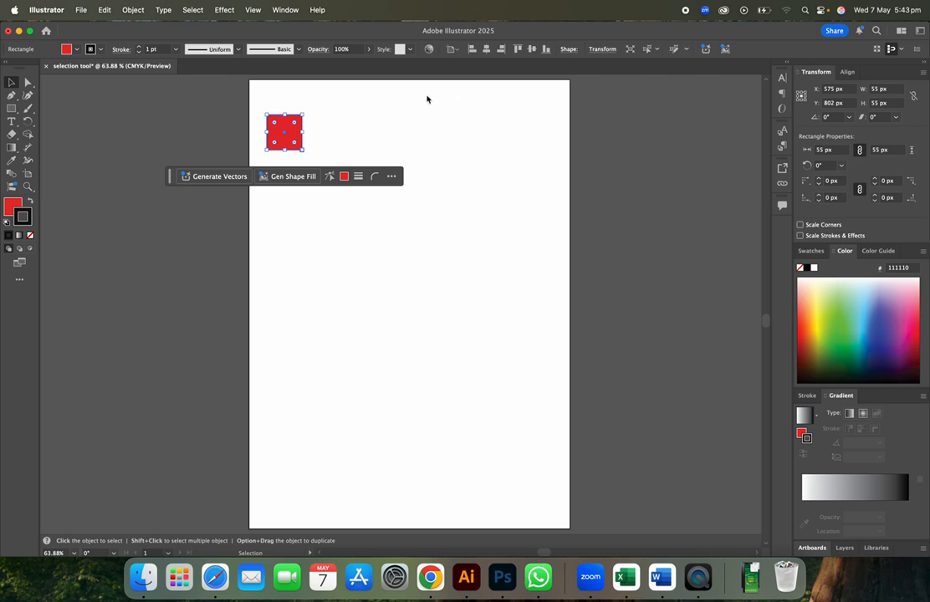
{"action": "left_click_drag", "start_coordinate": [290, 142], "coordinate": [290, 182]}
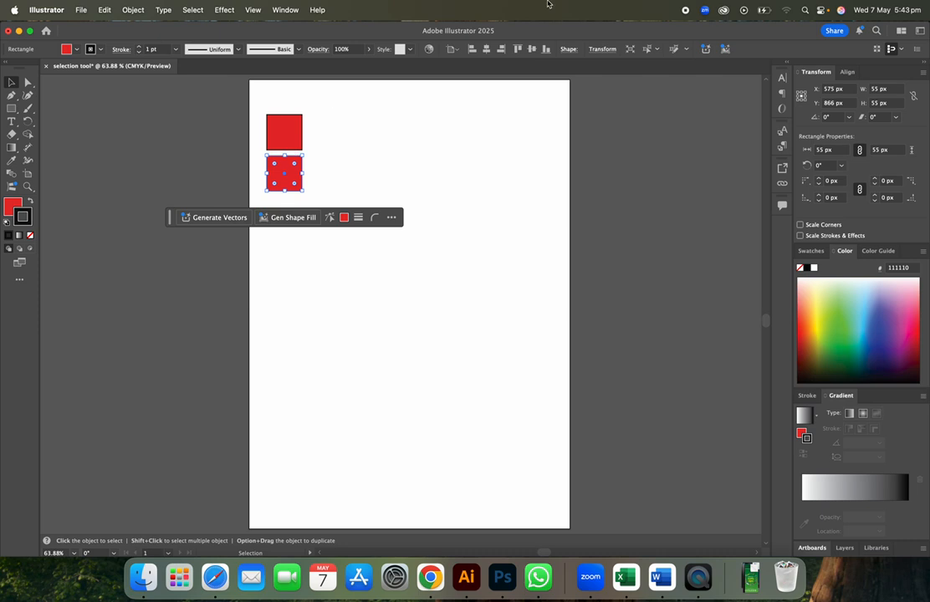
{"action": "key", "text": "super+d"}
{"action": "key", "text": "super+d"}
{"action": "key", "text": "super+d"}
{"action": "key", "text": "super+d"}
{"action": "key", "text": "super+d"}
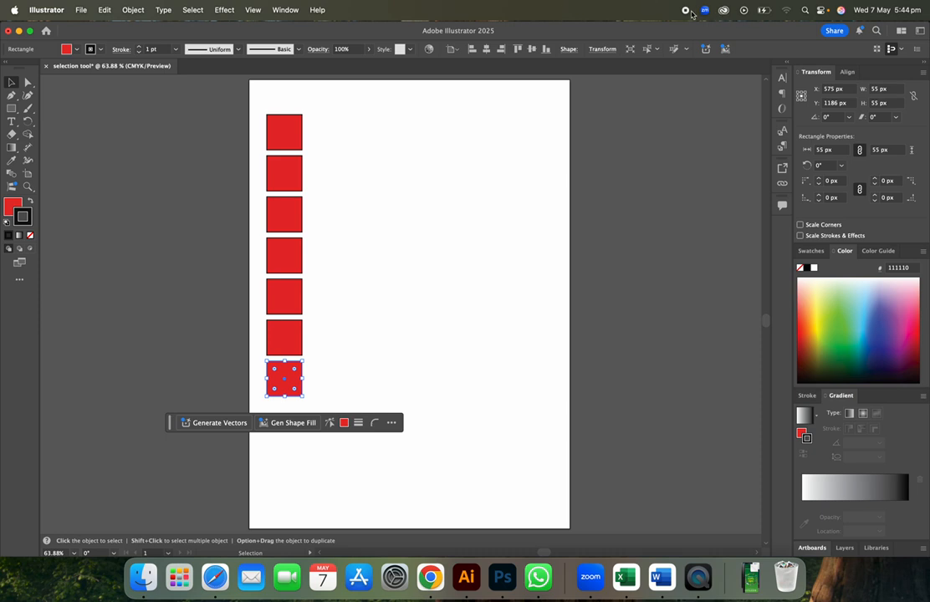
{"action": "left_click", "coordinate": [315, 398]}
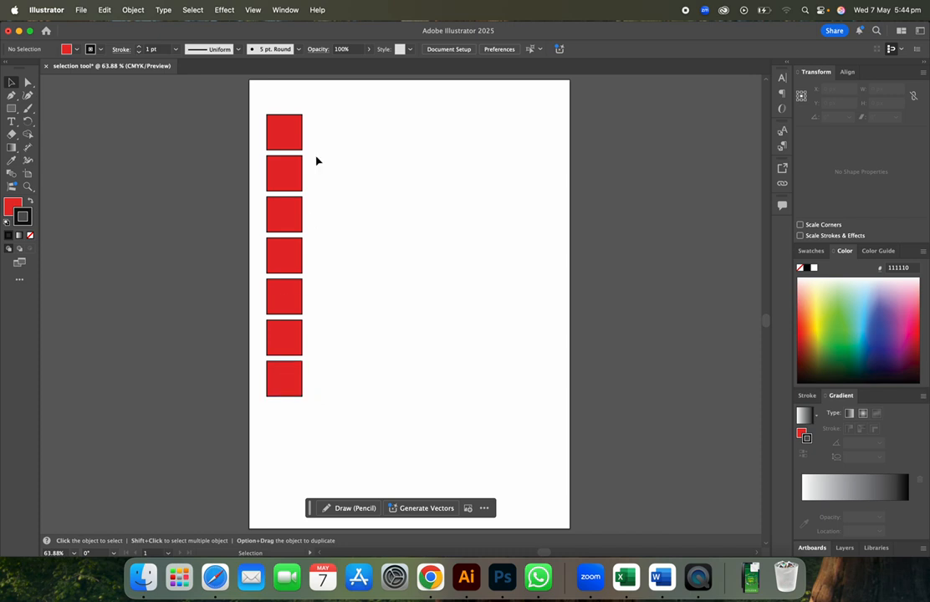
- Delete the bottom square of the column
{"action": "left_click", "coordinate": [299, 386]}
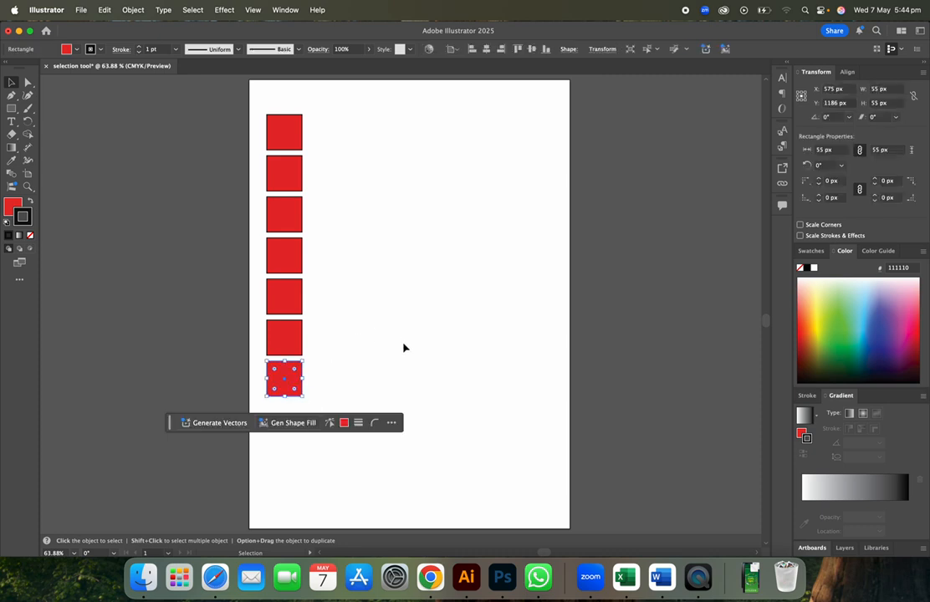
{"action": "left_click", "coordinate": [343, 262]}
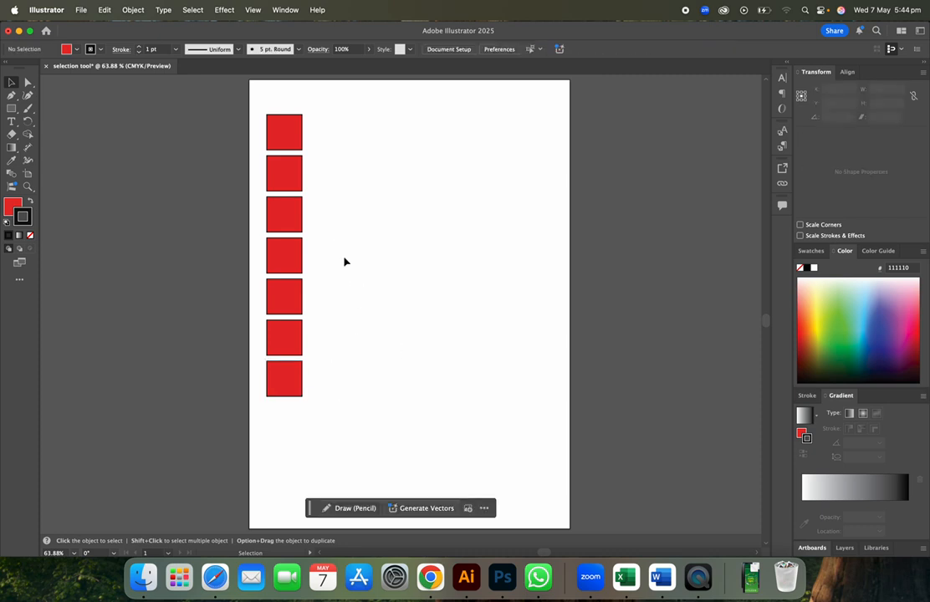
{"action": "left_click", "coordinate": [291, 390]}
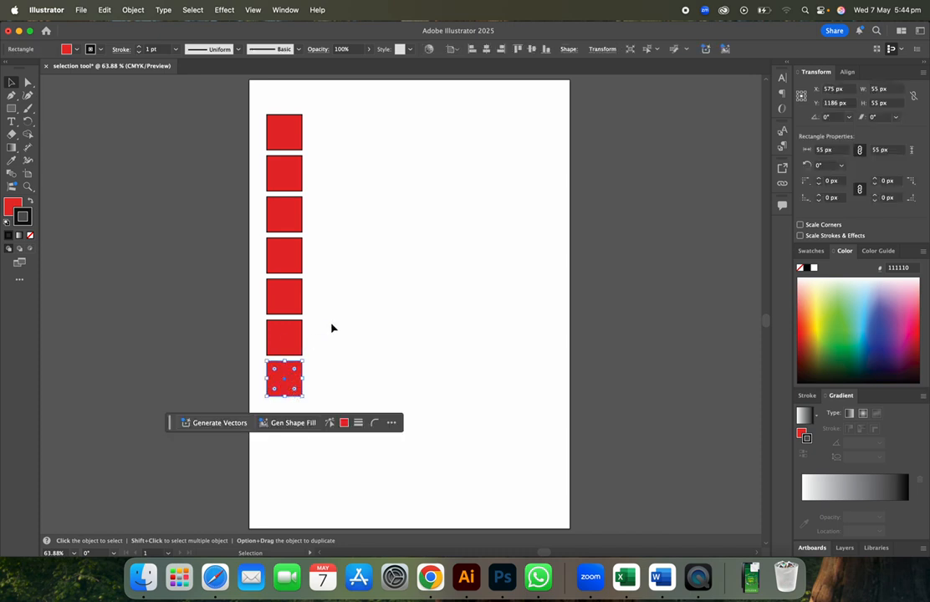
{"action": "key", "text": "Delete"}
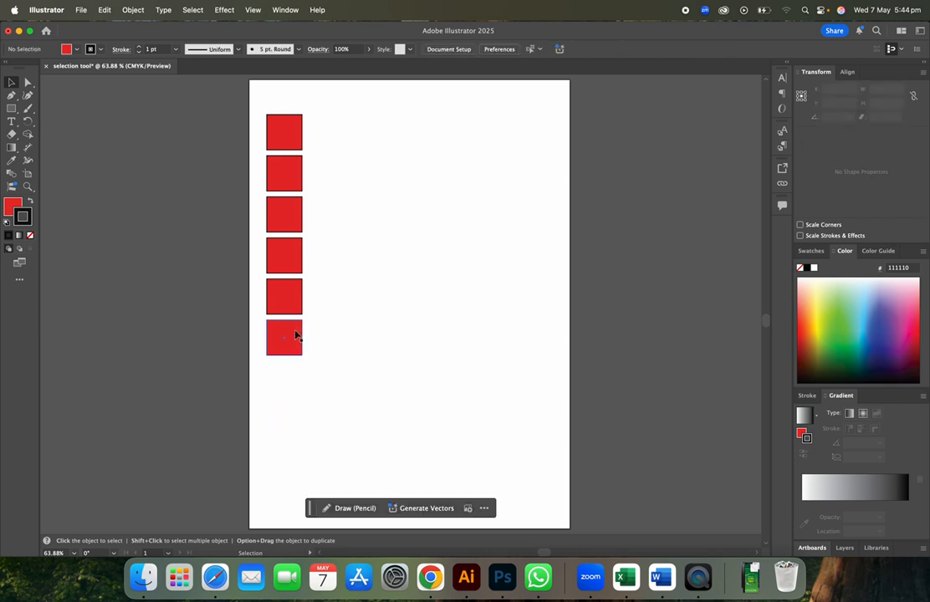
- Select single squares in the column, then the bottom and fourth squares together, and clear the selection
{"action": "left_click", "coordinate": [296, 336]}
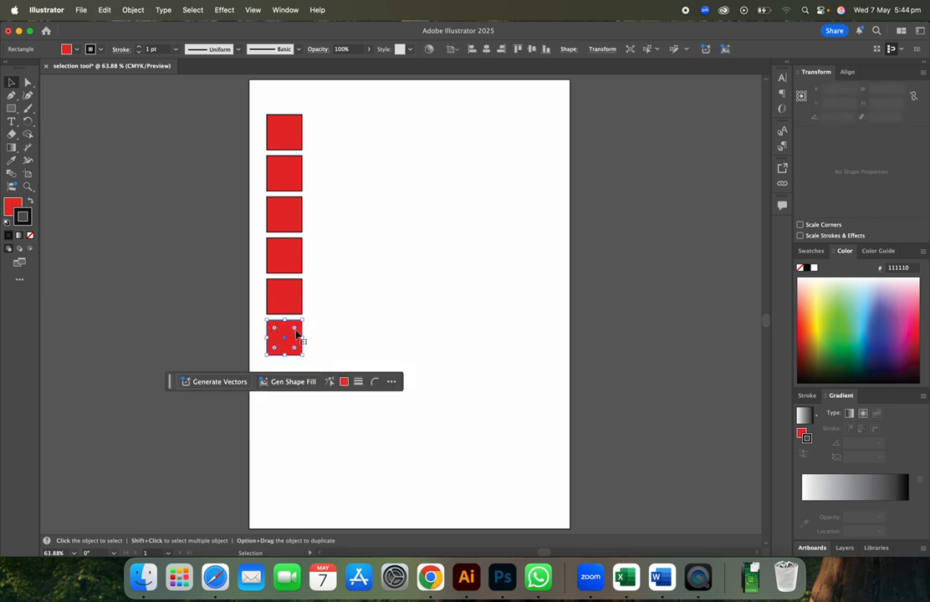
{"action": "left_click", "coordinate": [292, 266]}
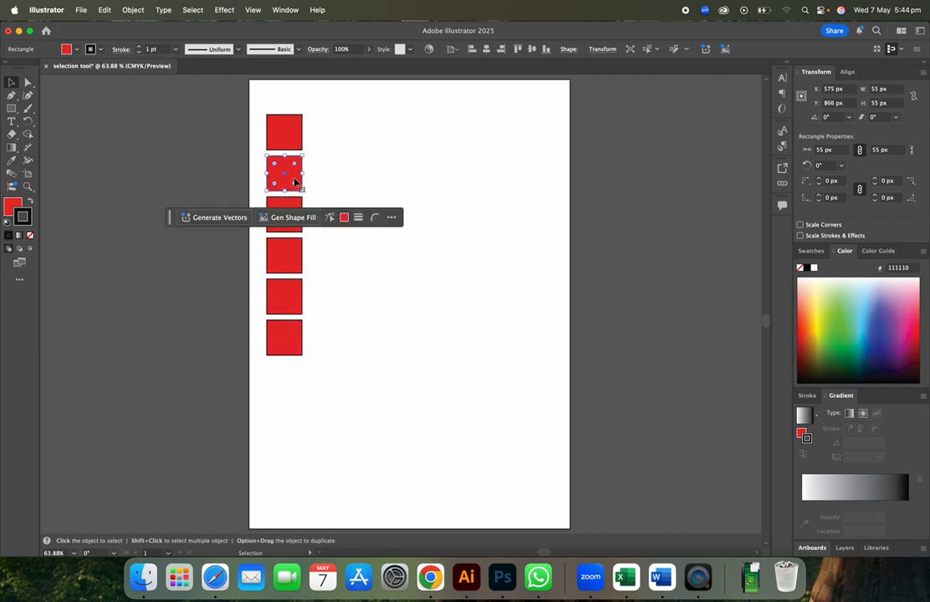
{"action": "left_click", "coordinate": [315, 331]}
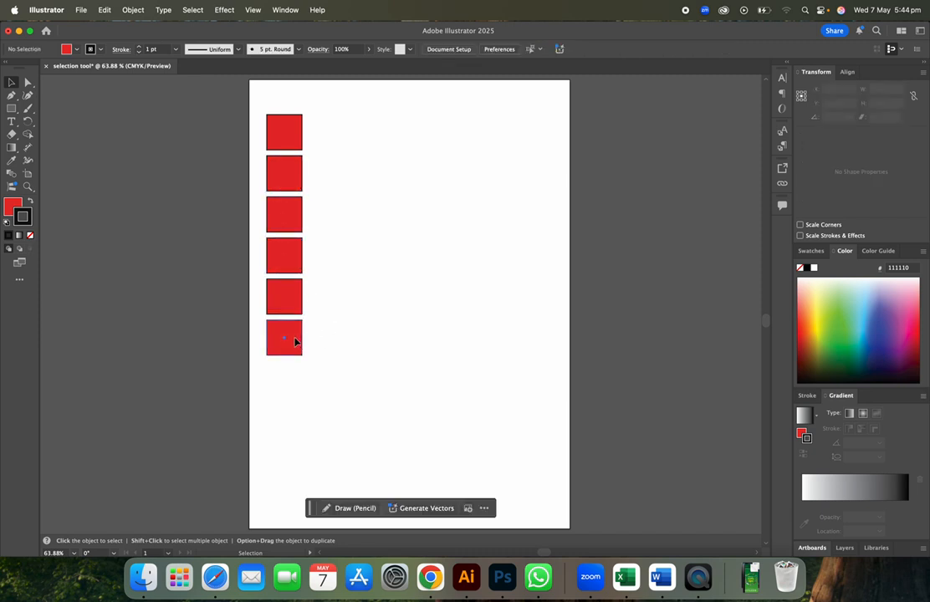
{"action": "left_click", "coordinate": [294, 340]}
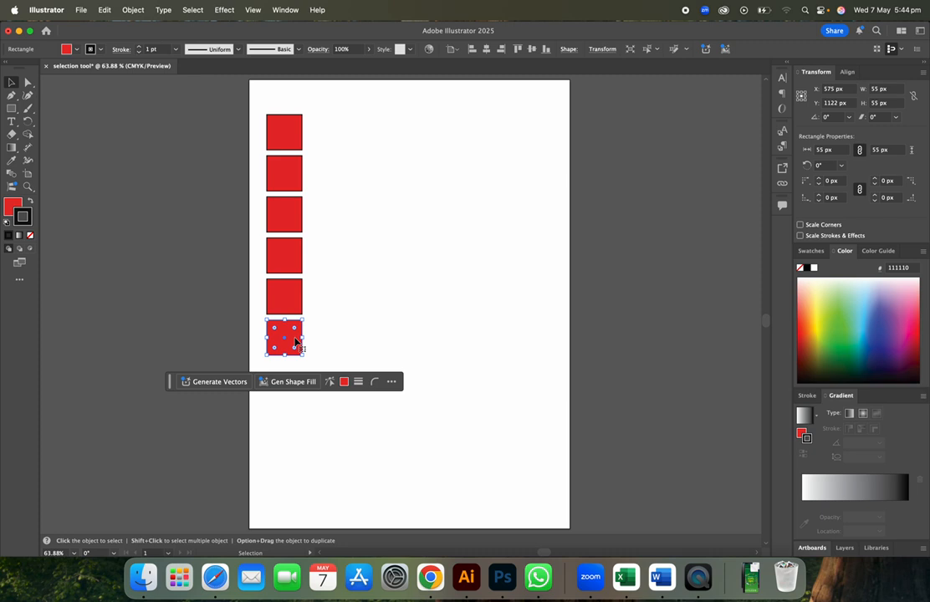
{"action": "left_click", "coordinate": [287, 260], "text": "shift"}
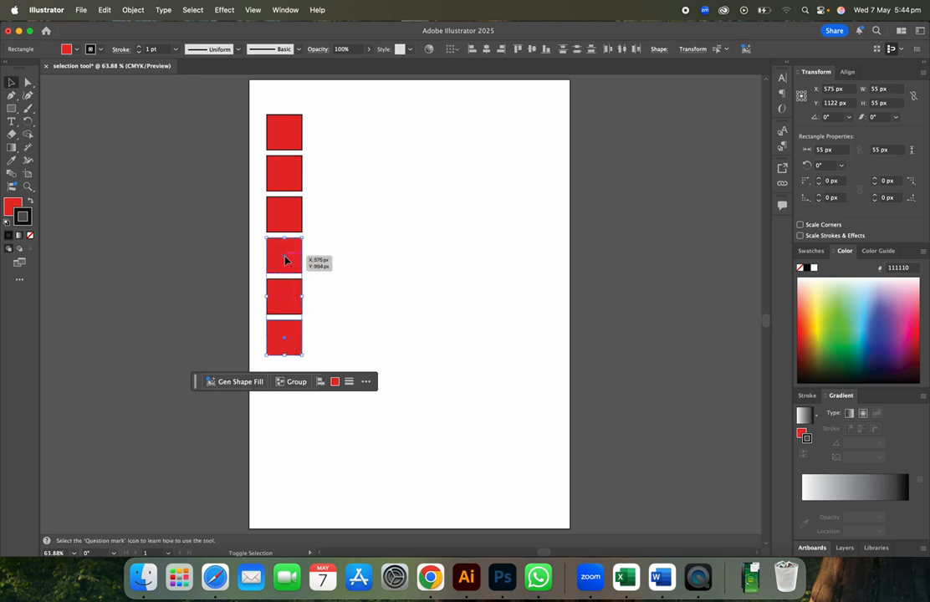
{"action": "left_click", "coordinate": [372, 280]}
- Try to add the fourth square to the bottom square's selection, then deselect everything
{"action": "left_click", "coordinate": [294, 340]}
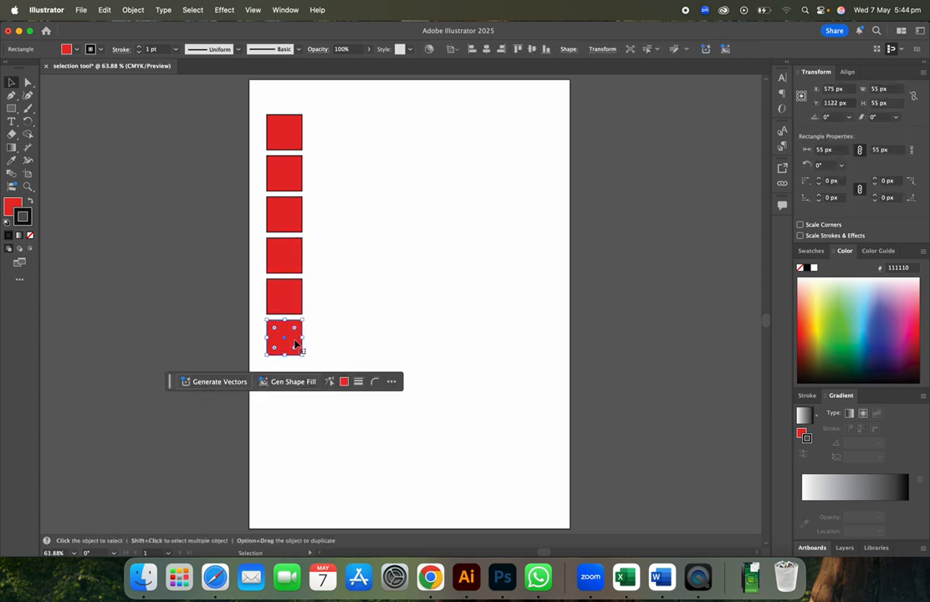
{"action": "right_click", "coordinate": [273, 251]}
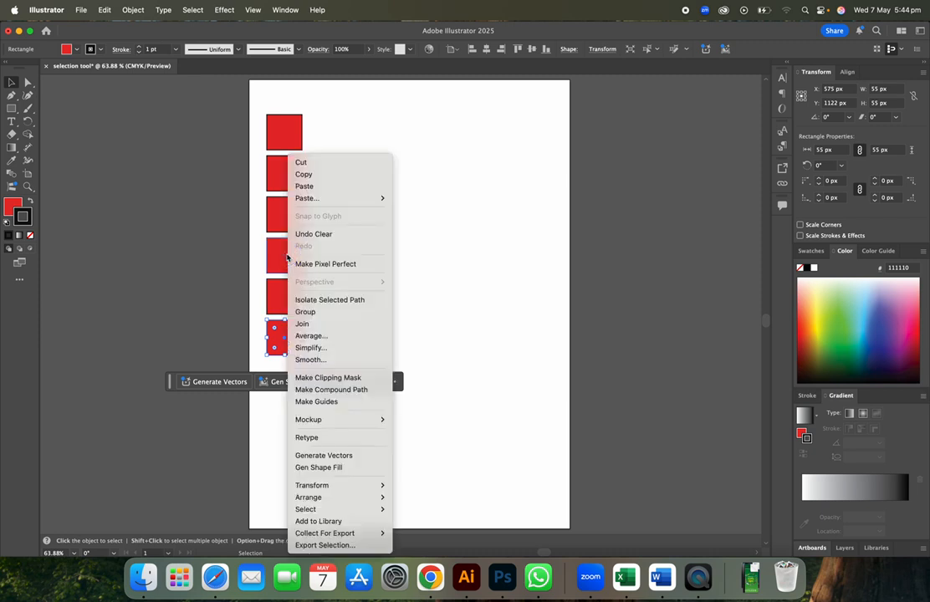
{"action": "left_click", "coordinate": [431, 242]}
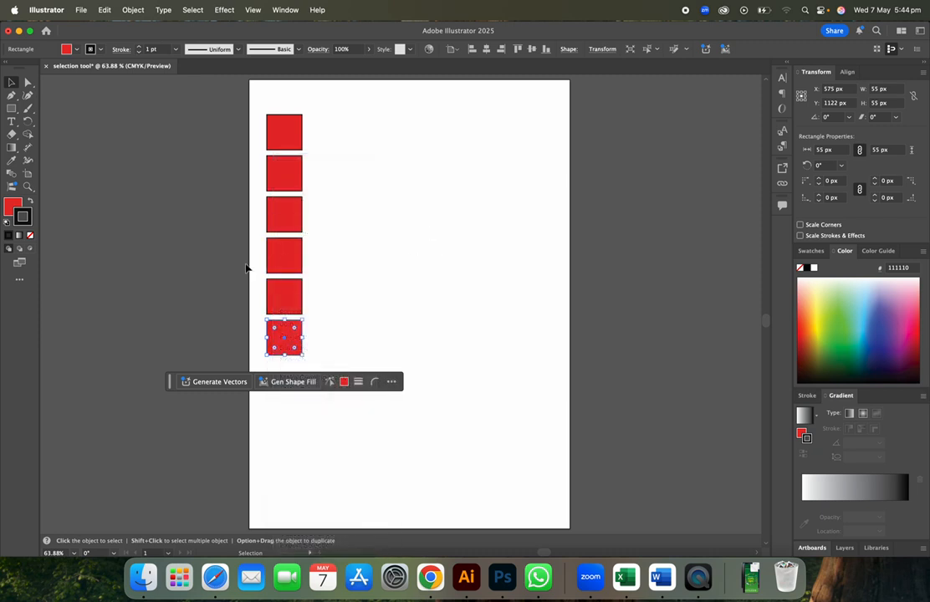
{"action": "right_click", "coordinate": [276, 269]}
{"action": "left_click", "coordinate": [273, 267]}
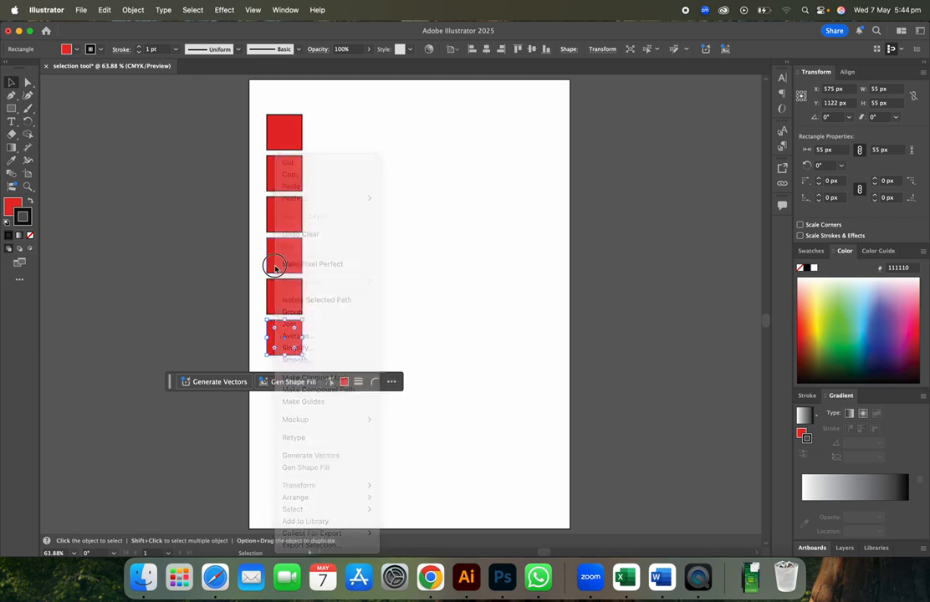
{"action": "left_click", "coordinate": [275, 268], "text": "super"}
{"action": "left_click", "coordinate": [284, 335]}
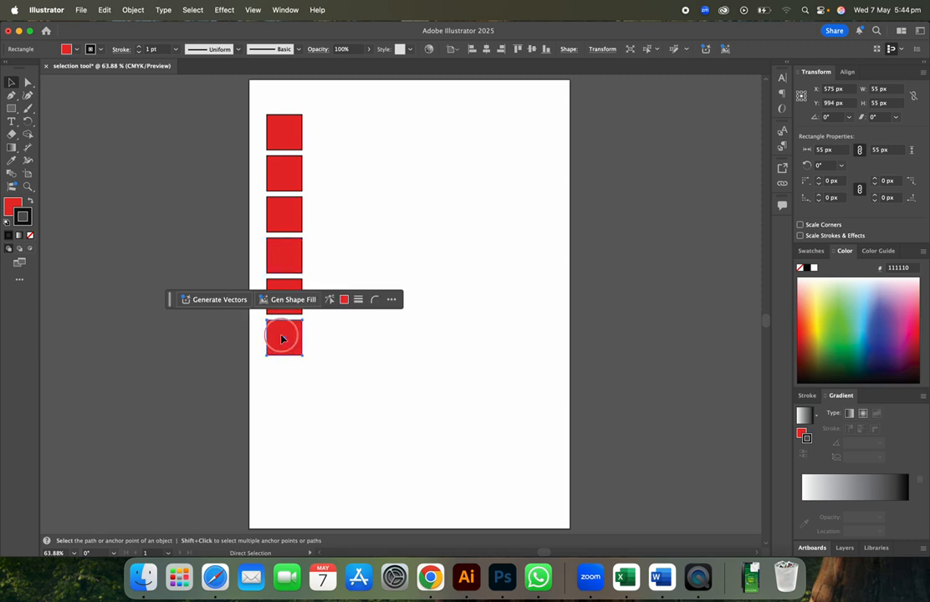
{"action": "left_click", "coordinate": [333, 283]}
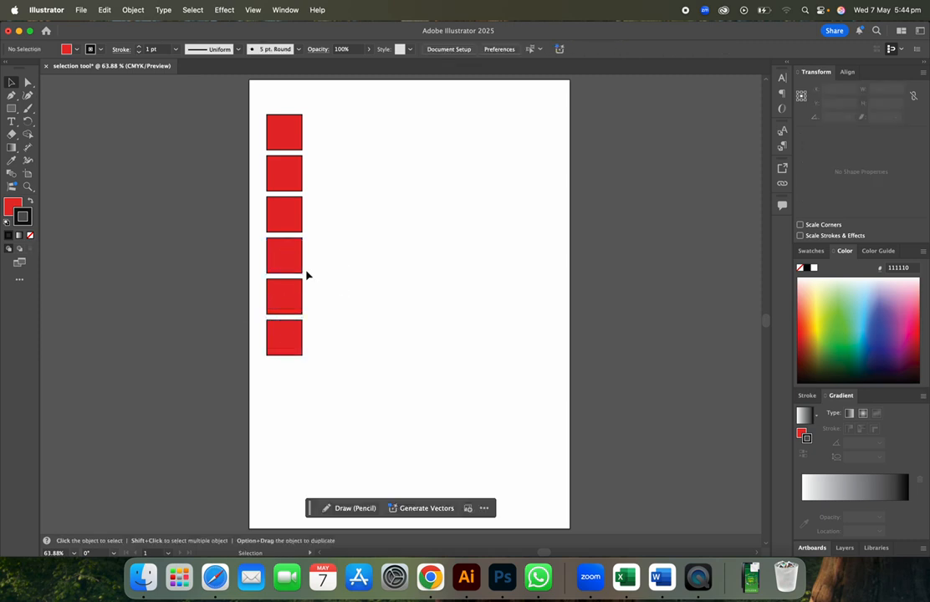
- Select the fourth and bottom squares alternately, one at a time, and finish with nothing selected
{"action": "left_click", "coordinate": [276, 264]}
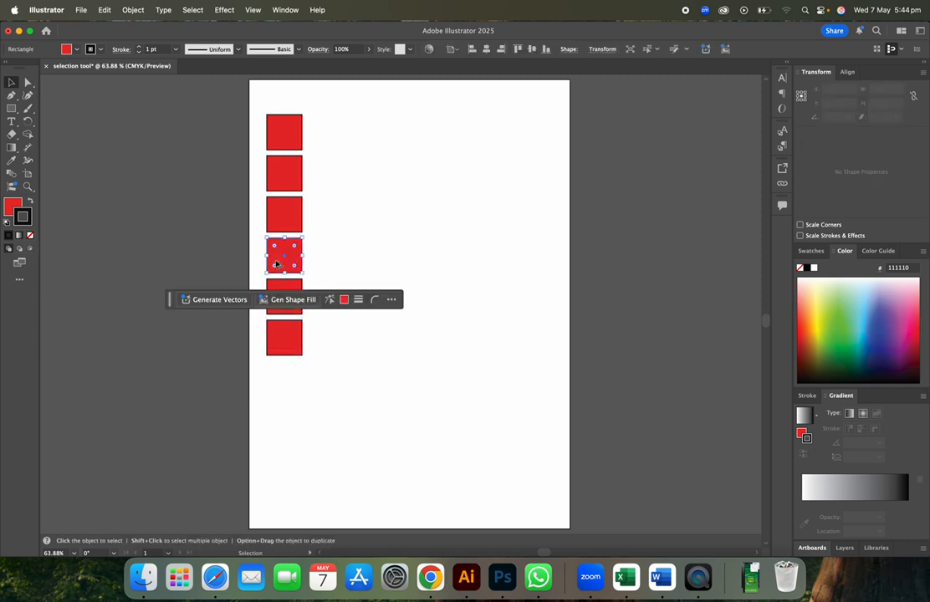
{"action": "left_click", "coordinate": [269, 346]}
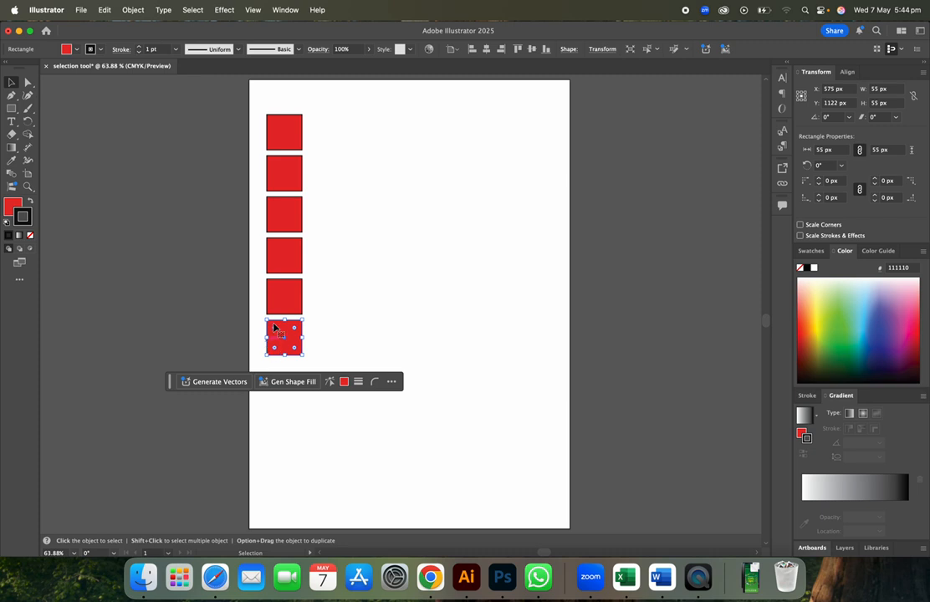
{"action": "left_click", "coordinate": [288, 259]}
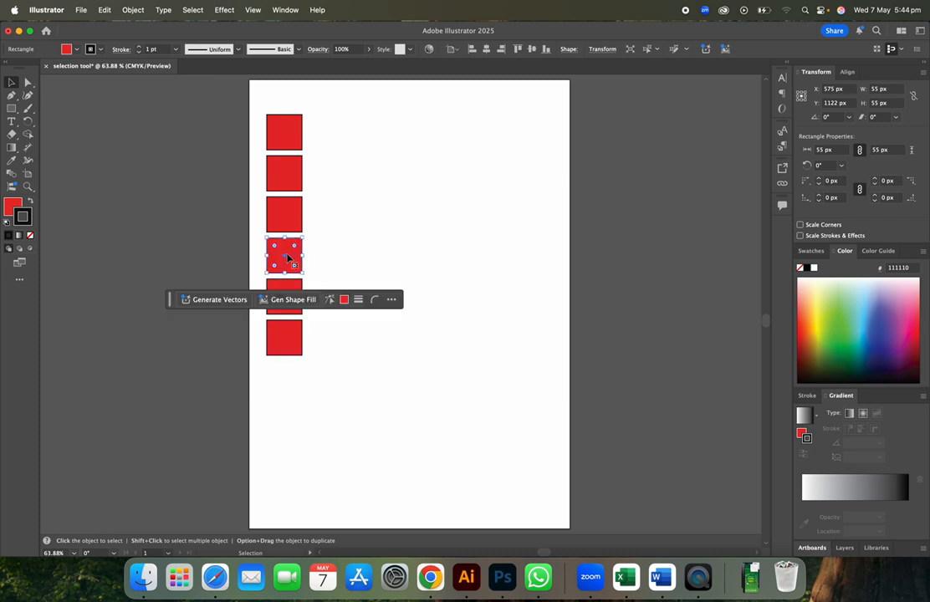
{"action": "right_click", "coordinate": [291, 344]}
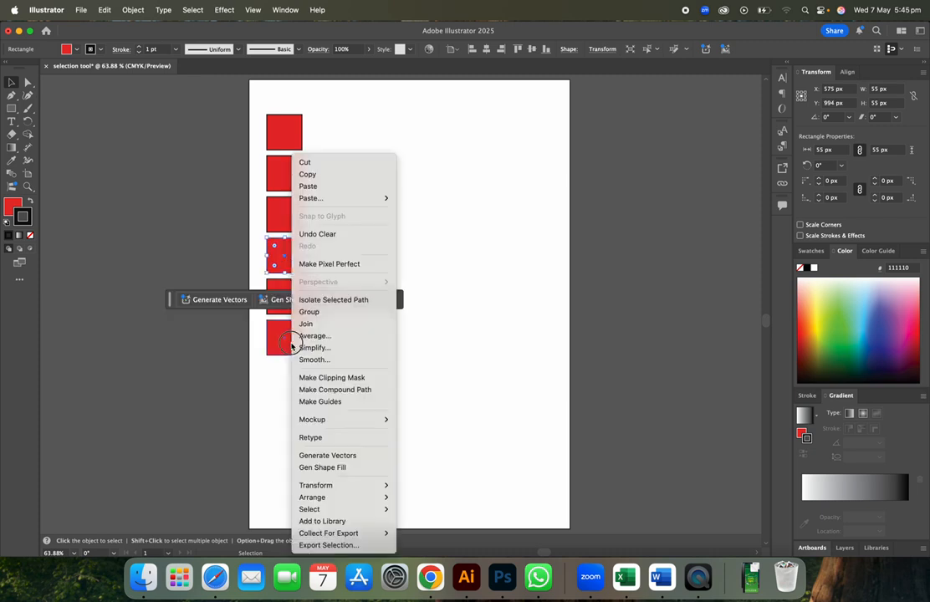
{"action": "left_click", "coordinate": [275, 344]}
{"action": "left_click", "coordinate": [275, 342]}
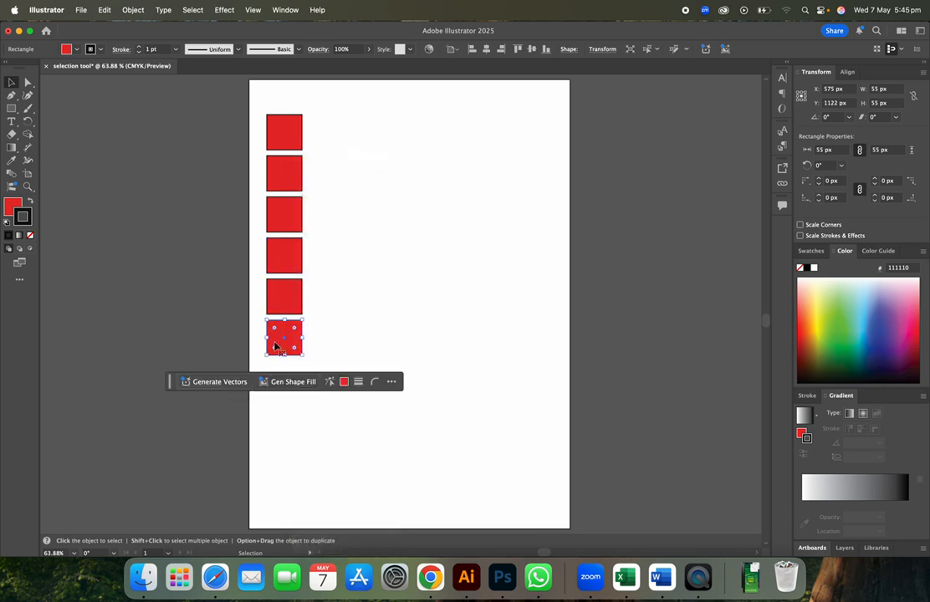
{"action": "right_click", "coordinate": [291, 248]}
{"action": "right_click", "coordinate": [279, 248]}
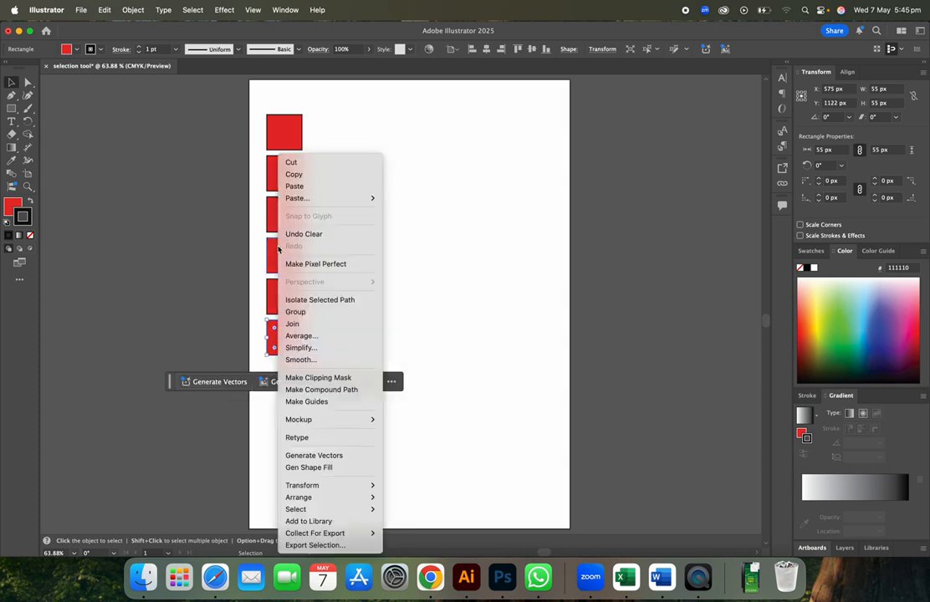
{"action": "left_click", "coordinate": [469, 233]}
{"action": "left_click", "coordinate": [276, 266]}
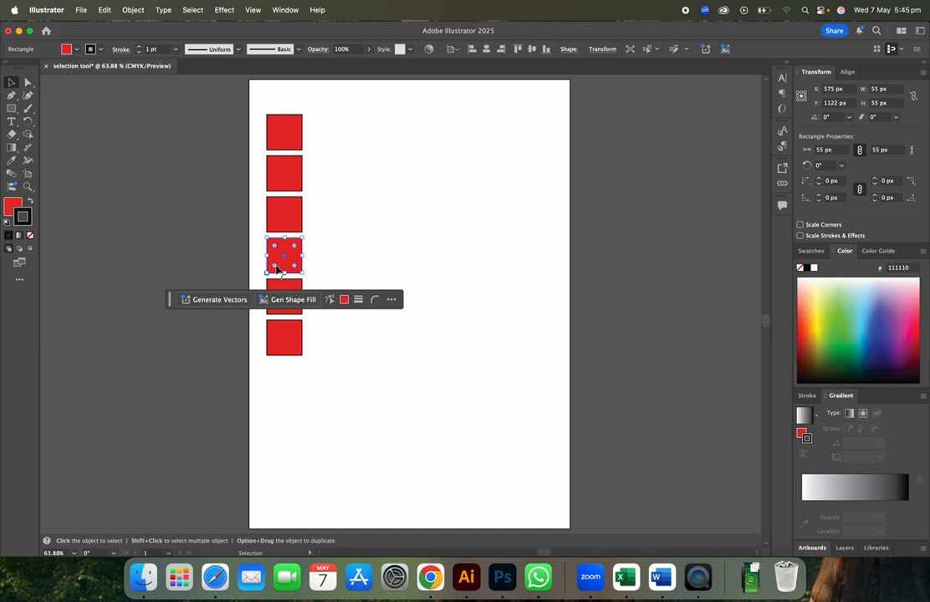
{"action": "right_click", "coordinate": [282, 347]}
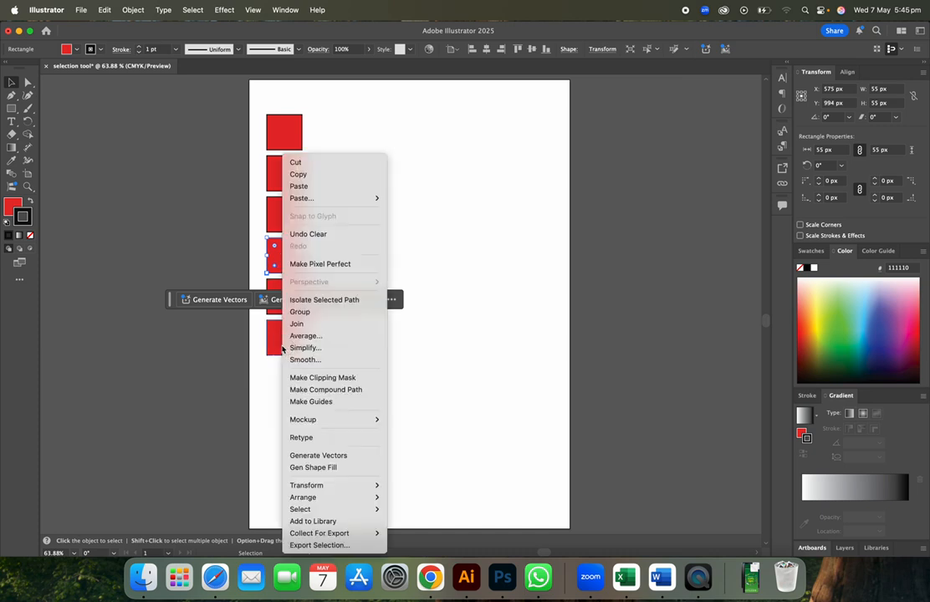
{"action": "left_click", "coordinate": [282, 347]}
{"action": "left_click", "coordinate": [275, 350]}
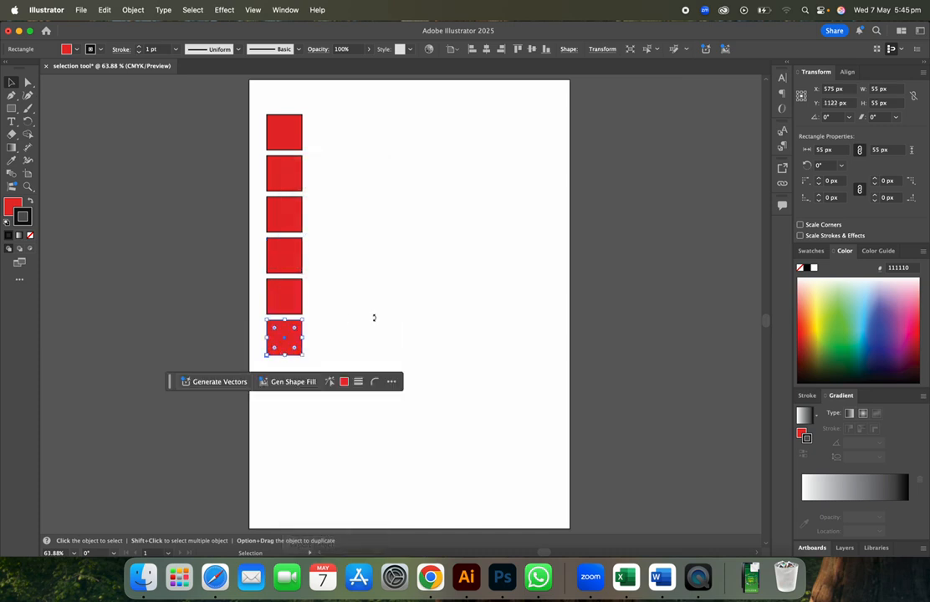
{"action": "left_click", "coordinate": [374, 318]}
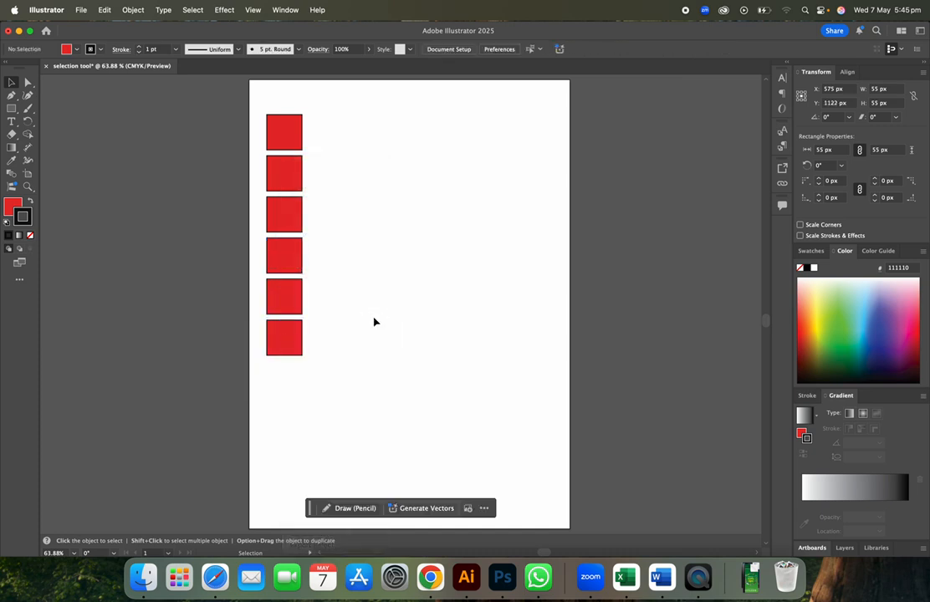
{"action": "left_click", "coordinate": [274, 345]}
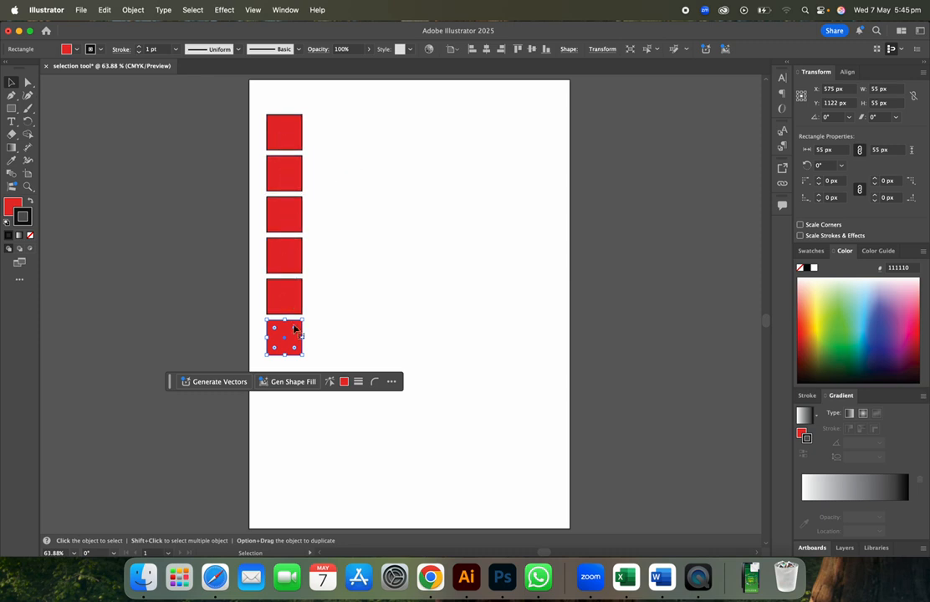
{"action": "left_click", "coordinate": [360, 224]}
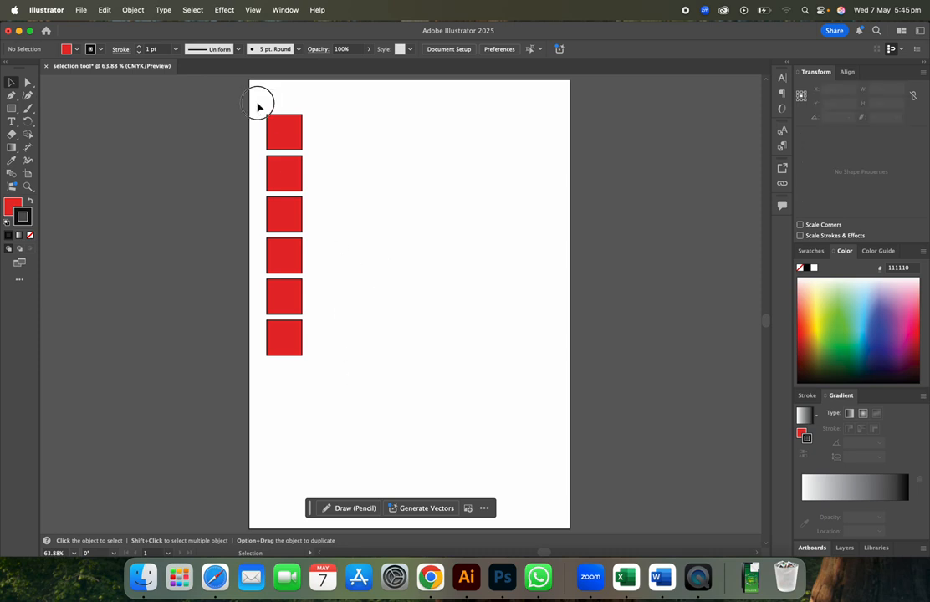
{"action": "left_click_drag", "start_coordinate": [258, 106], "coordinate": [339, 381]}
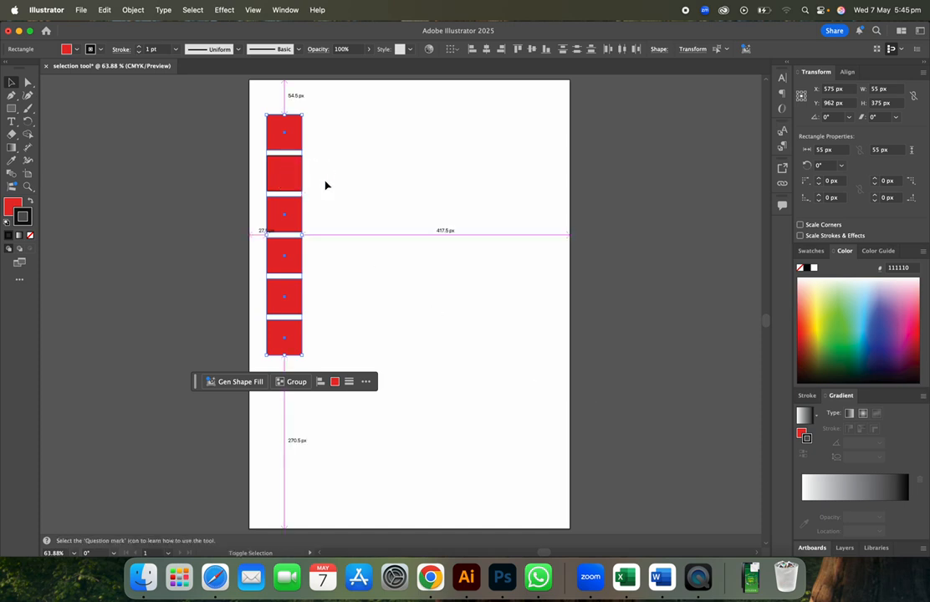
{"action": "left_click_drag", "start_coordinate": [295, 180], "coordinate": [330, 185]}
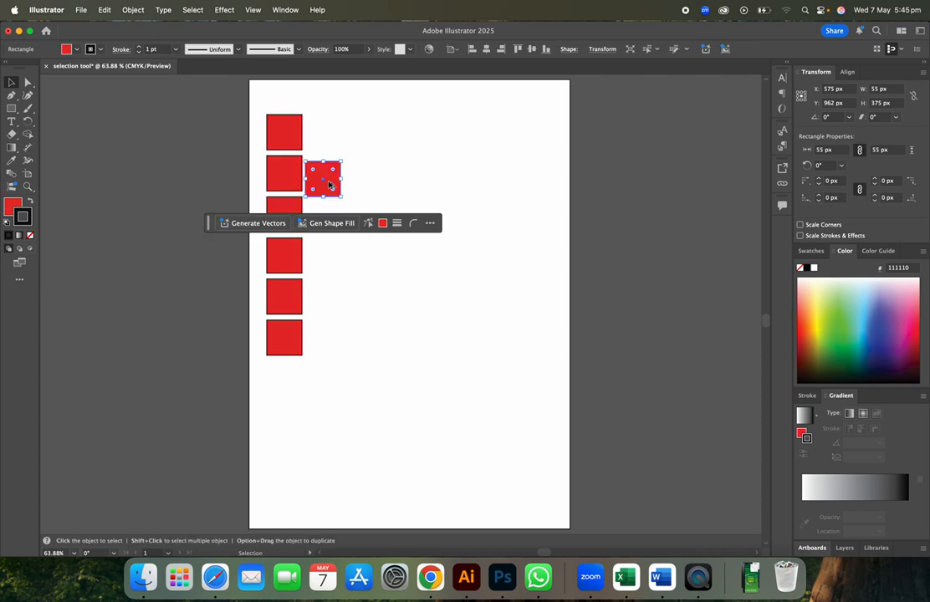
{"action": "key", "text": "BackSpace"}
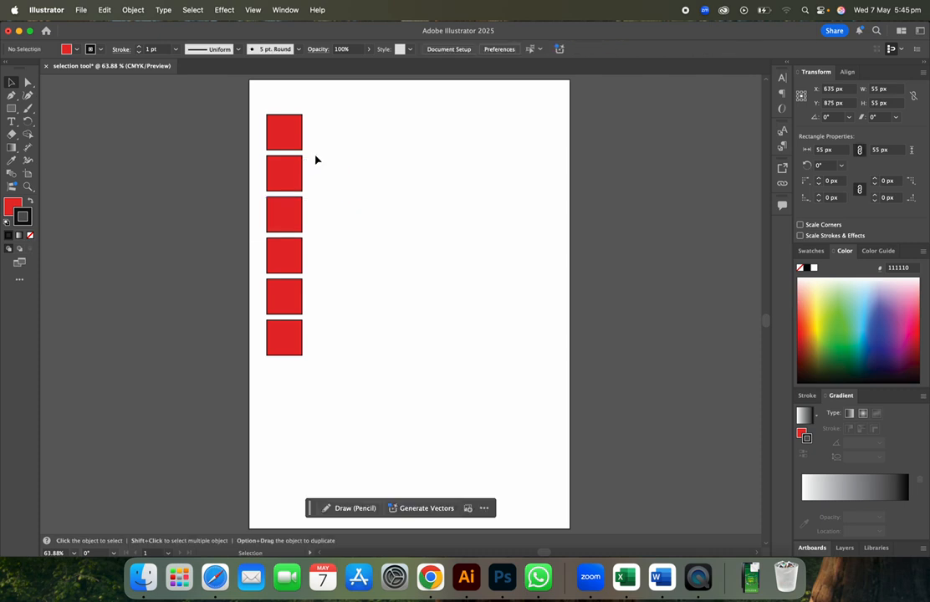
- Duplicate the whole column of six squares horizontally at about 63 px spacing, repeat the copy to make seven columns, and deselect everything
{"action": "left_click_drag", "start_coordinate": [260, 101], "coordinate": [305, 361]}
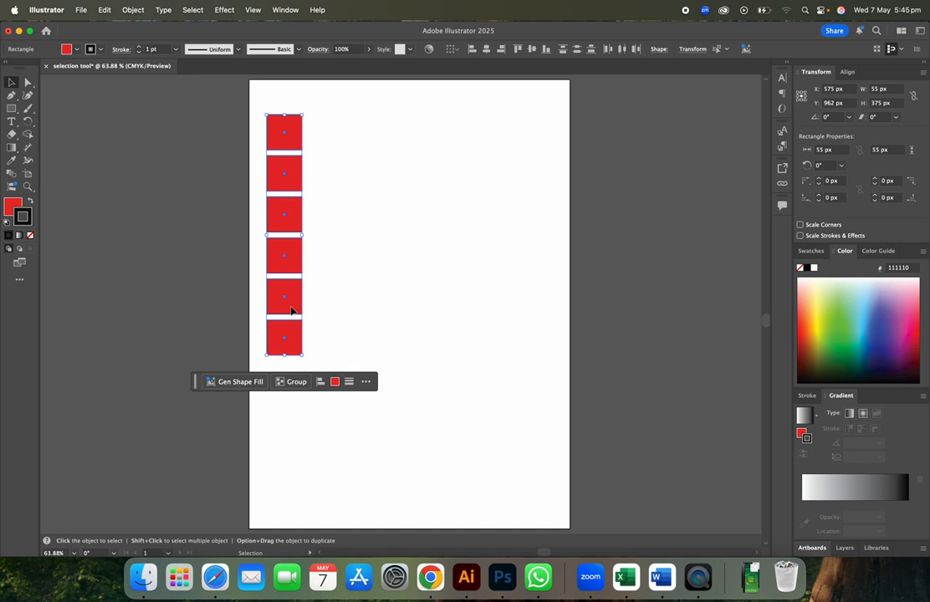
{"action": "left_click_drag", "start_coordinate": [291, 311], "coordinate": [331, 311]}
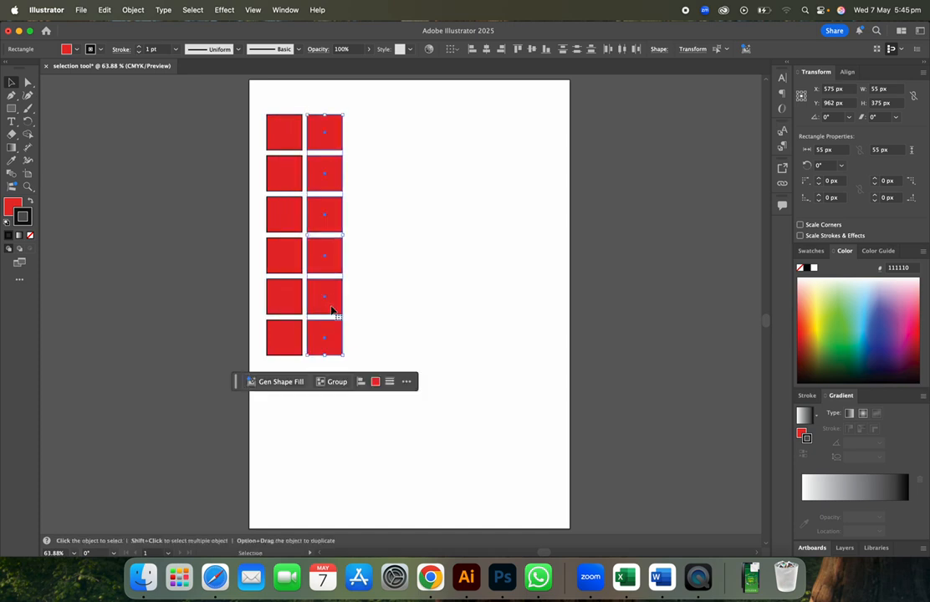
{"action": "key", "text": "super+d"}
{"action": "key", "text": "super+d"}
{"action": "key", "text": "super+d"}
{"action": "key", "text": "super+d"}
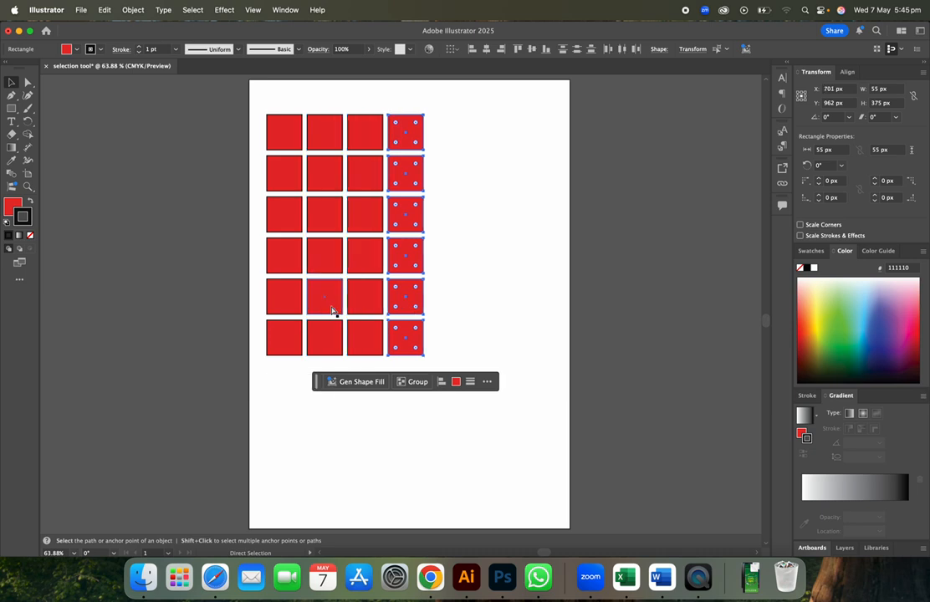
{"action": "key", "text": "super+d"}
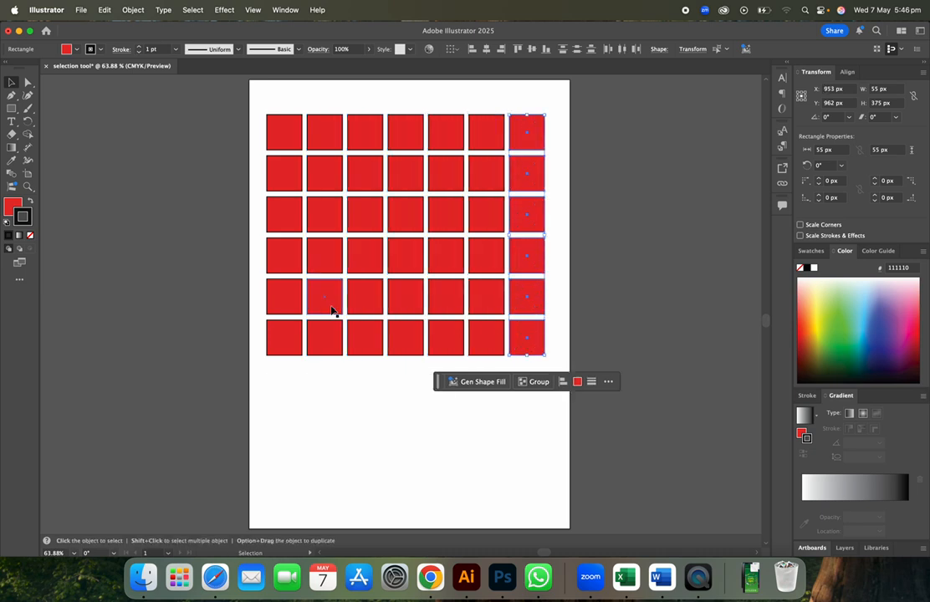
{"action": "left_click", "coordinate": [348, 483]}
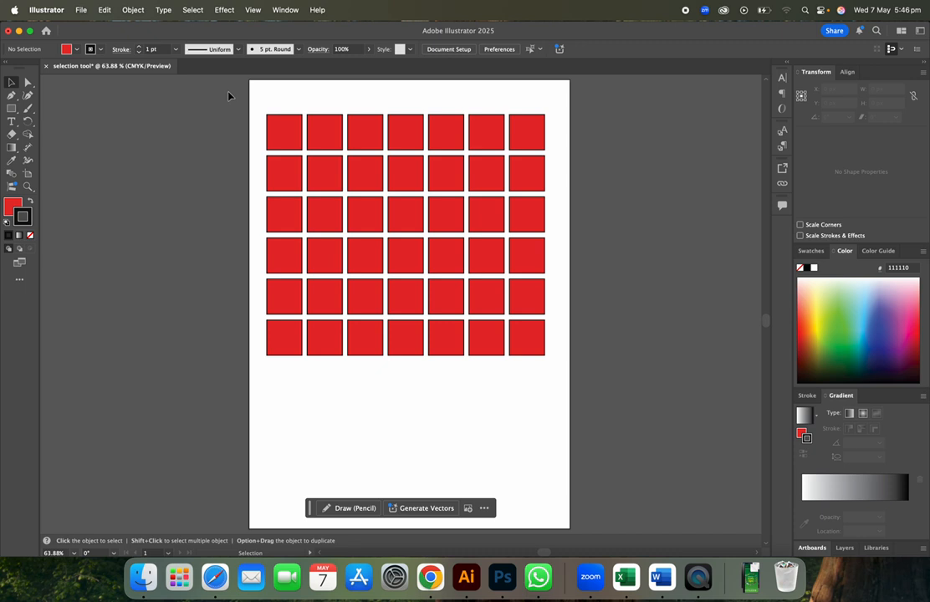
- Activate the Rectangle tool
{"action": "left_click", "coordinate": [12, 121]}
{"action": "left_click", "coordinate": [12, 110]}
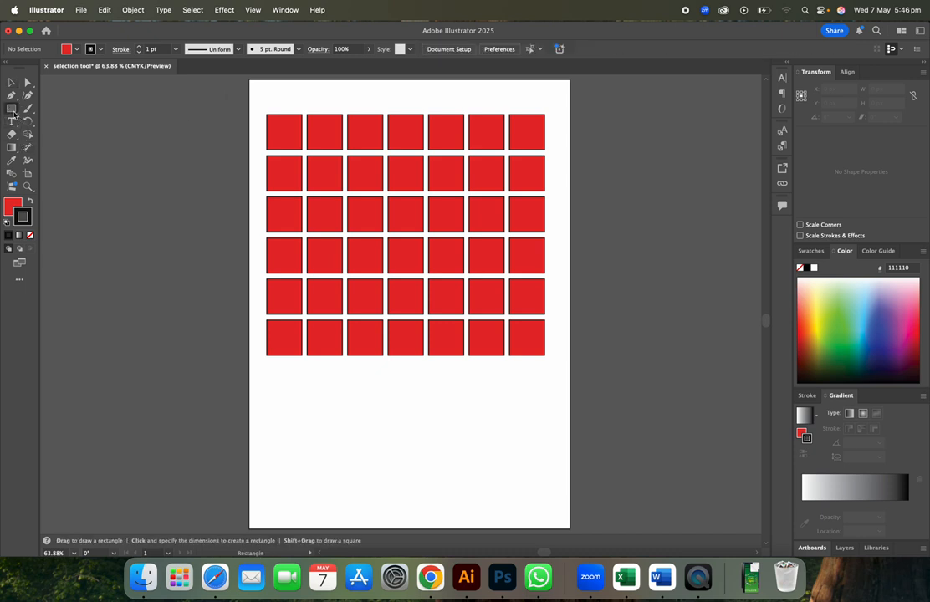